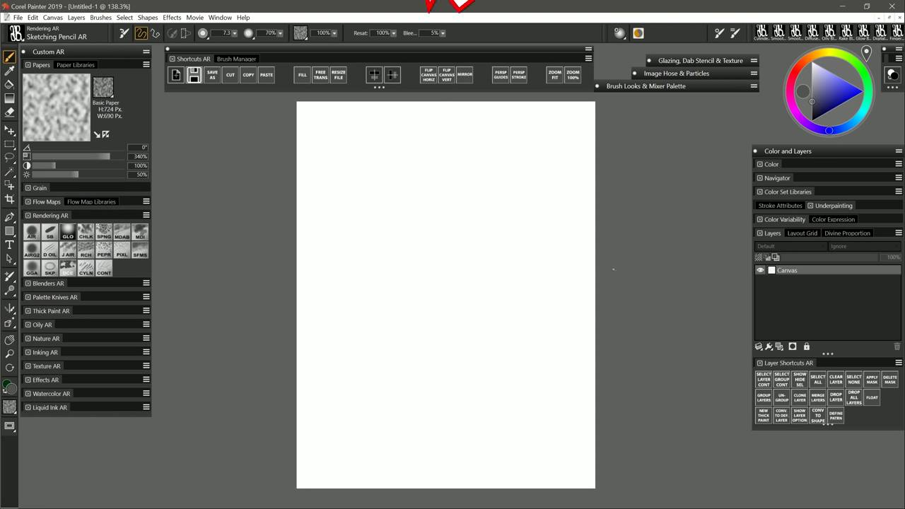
Set up a new layer for vertically mirrored sketching with the Sketching Pencil AR brush
left_click(779, 346)
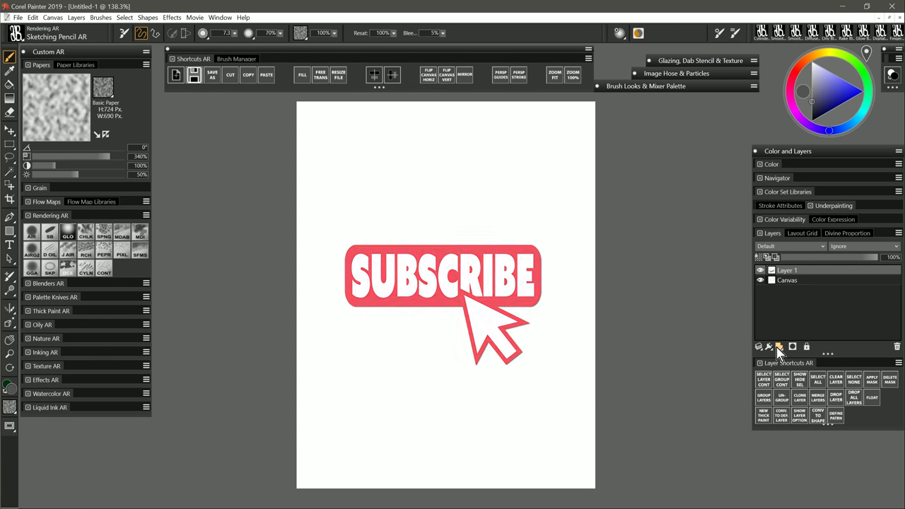
left_click(465, 75)
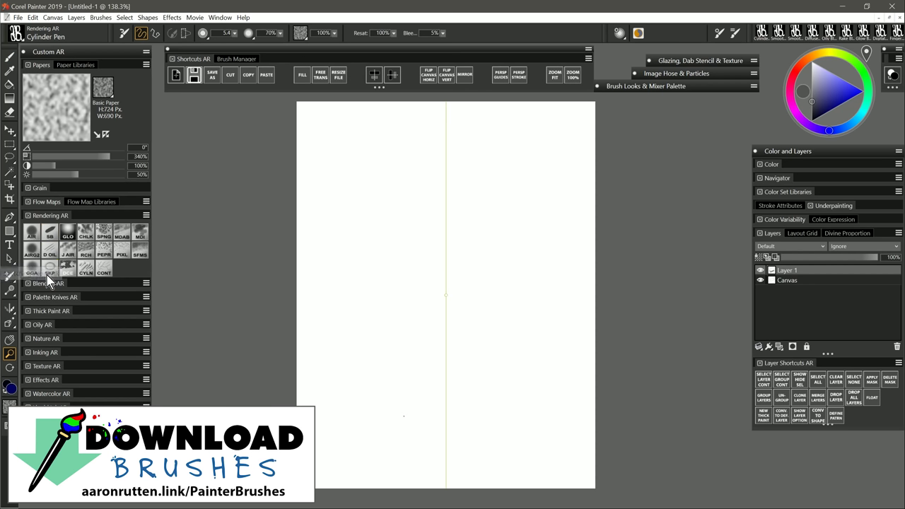
left_click(50, 270)
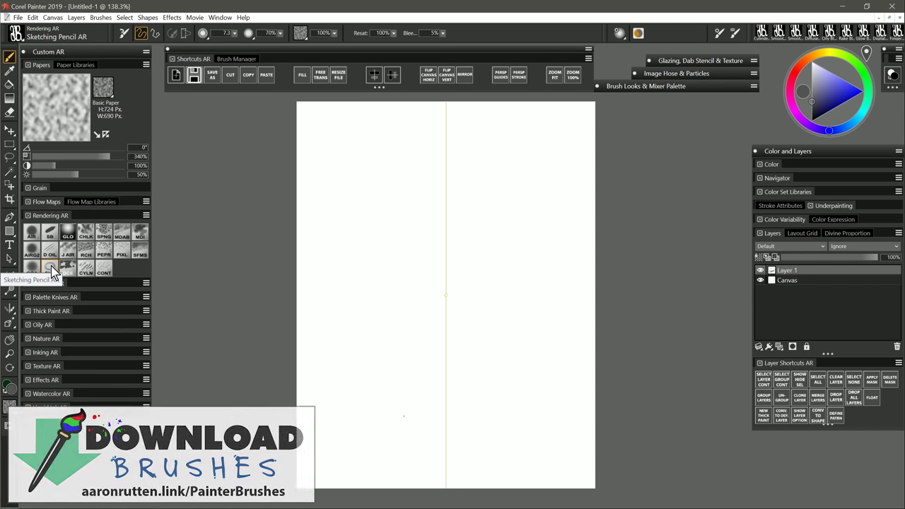
Sketch a two-tier tombstone base near the canvas bottom as a wide rectangle with a narrower one on top
left_click_drag(345, 446, 546, 446)
mouse_move(345, 409)
left_mouse_down()
mouse_move(546, 408)
mouse_move(345, 441)
left_mouse_up()
left_click_drag(363, 377, 363, 405)
left_click_drag(366, 375, 446, 375)
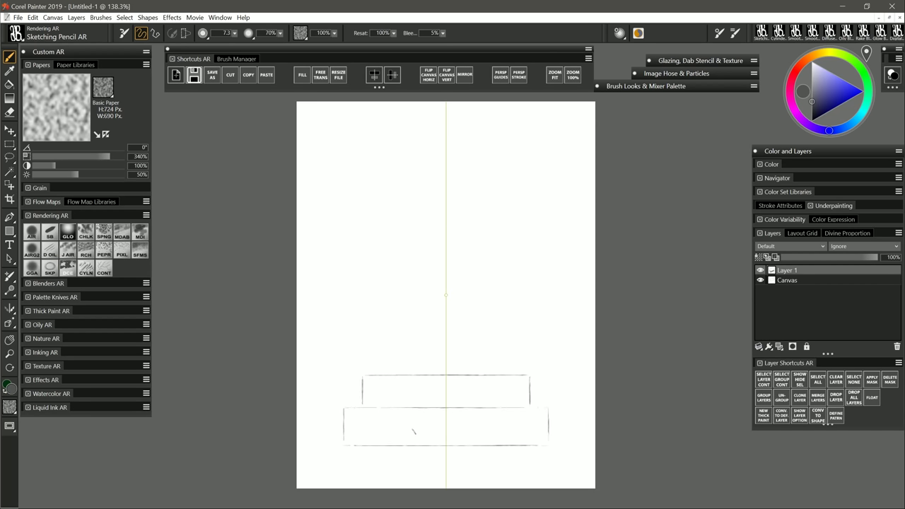
Redraw the top edge of the upper base tier lower down and erase the side lines protruding above it
key("ctrl+z")
left_click_drag(377, 385, 446, 385)
key("e")
key("n")
left_click_drag(531, 381, 534, 378)
key("b")
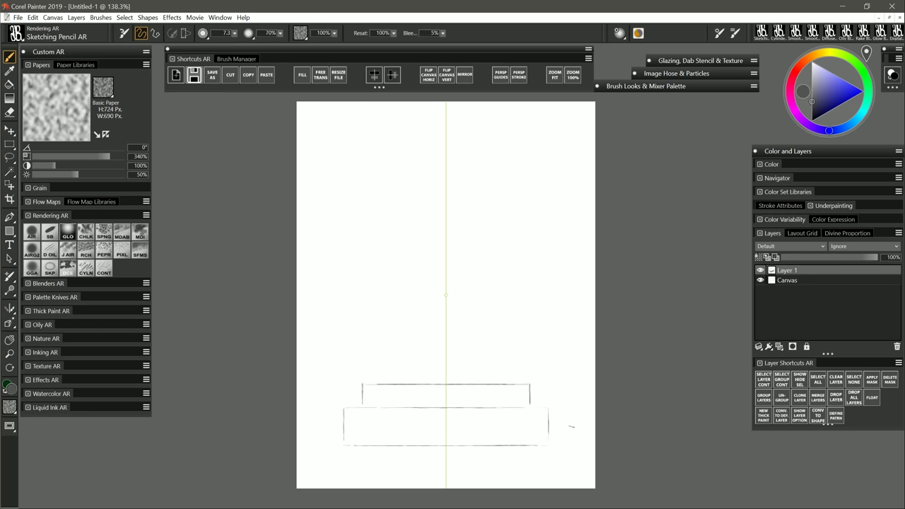
left_click_drag(374, 222, 374, 322)
left_click_drag(375, 207, 372, 381)
key("ctrl+z")
key("ctrl+z")
Sketch a tall slab rising from the base, with straight sides and a rounded arch inside its top
left_click_drag(372, 341, 372, 145)
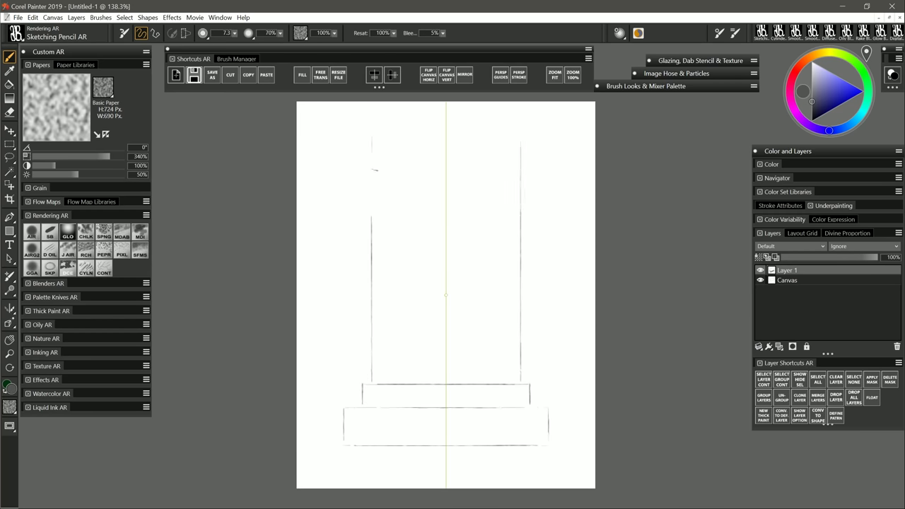
mouse_move(372, 182)
left_mouse_down()
mouse_move(372, 122)
mouse_move(488, 119)
left_mouse_up()
left_click_drag(372, 173, 446, 119)
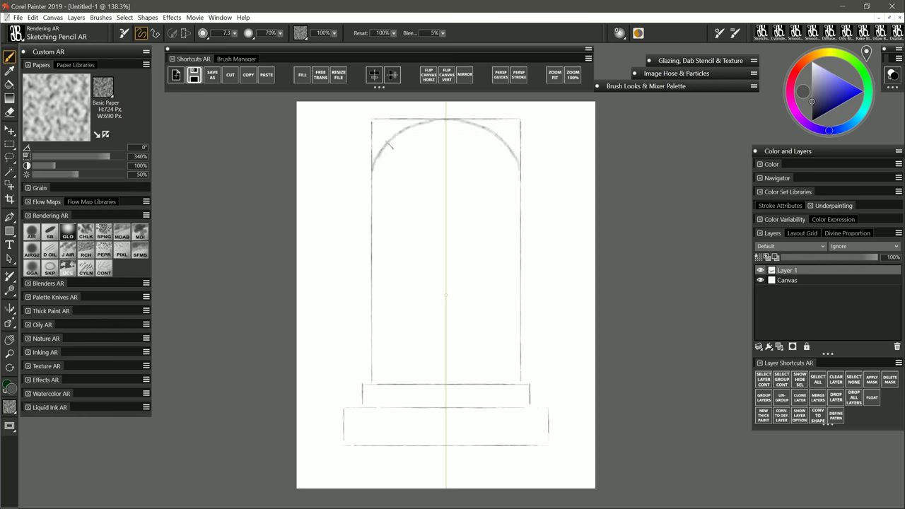
Reshape the slab with stepped, pointed shoulders and inward-curving sides, including an inner border that follows the outline
mouse_move(374, 150)
left_mouse_down()
mouse_move(372, 181)
mouse_move(340, 198)
mouse_move(371, 246)
mouse_move(391, 336)
mouse_move(373, 381)
left_mouse_up()
mouse_move(372, 167)
left_mouse_down()
mouse_move(346, 181)
mouse_move(351, 193)
left_mouse_up()
key("n")
mouse_move(360, 188)
left_mouse_down()
mouse_move(370, 349)
mouse_move(372, 157)
mouse_move(431, 113)
mouse_move(375, 169)
mouse_move(398, 154)
mouse_move(363, 186)
left_mouse_up()
key("b")
left_click_drag(367, 200, 351, 209)
mouse_move(350, 209)
left_mouse_down()
mouse_move(394, 263)
mouse_move(388, 383)
mouse_move(370, 370)
left_mouse_up()
Add receding edges to both base tiers and erase the stray lines where the slab meets the base
mouse_move(345, 407)
left_mouse_down()
mouse_move(356, 393)
mouse_move(361, 408)
left_mouse_up()
key("n")
mouse_move(378, 378)
left_mouse_down()
mouse_move(445, 379)
mouse_move(387, 385)
left_mouse_up()
key("b")
Sketch a symmetrical skull with eye sockets, nose and jaw on the centre line beneath the arch
left_click_drag(446, 156, 445, 194)
mouse_move(425, 181)
left_mouse_down()
mouse_move(446, 215)
mouse_move(459, 195)
mouse_move(445, 217)
mouse_move(427, 201)
mouse_move(473, 178)
left_mouse_up()
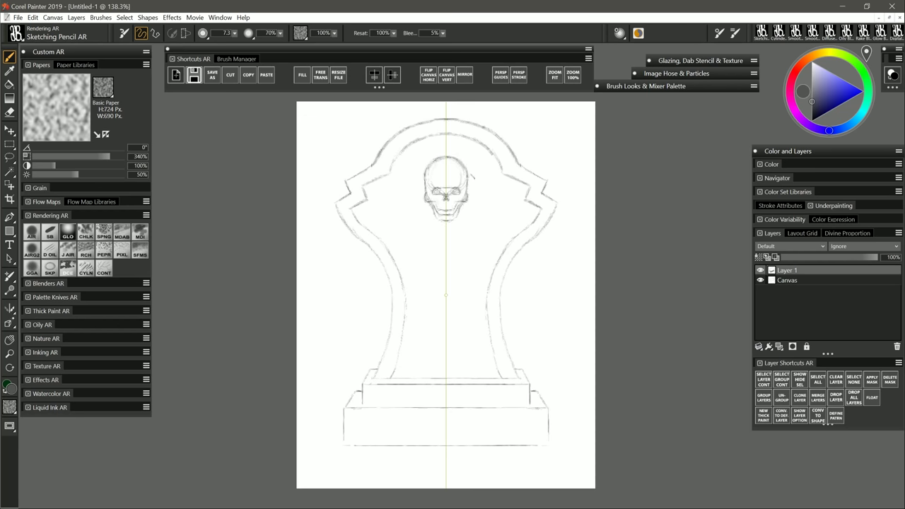
mouse_move(446, 222)
left_mouse_down()
mouse_move(457, 206)
mouse_move(446, 213)
left_mouse_up()
Sketch curling scroll ornaments extending from both sides of the skull towards the shoulders, and clean up their lines
mouse_move(451, 190)
left_mouse_down()
mouse_move(460, 193)
mouse_move(450, 203)
mouse_move(473, 185)
left_mouse_up()
key("n")
key("b")
left_click_drag(474, 182, 508, 206)
left_click_drag(520, 198, 500, 230)
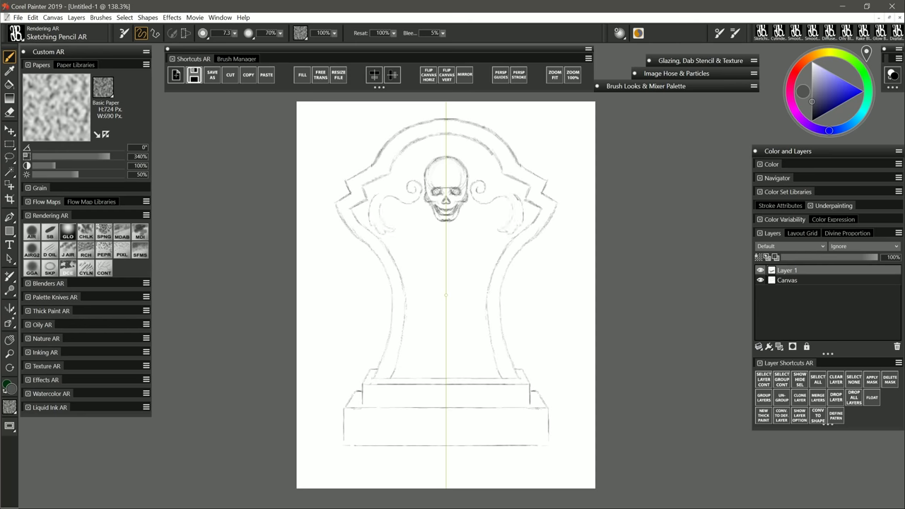
left_click_drag(486, 193, 518, 200)
left_click_drag(486, 201, 512, 210)
key("n")
key("b")
Sketch small flourishes above and below the skull and a chain of interlaced loops down the slab's centre
left_click_drag(475, 153, 472, 172)
mouse_move(467, 221)
left_mouse_down()
mouse_move(478, 231)
mouse_move(447, 236)
left_mouse_up()
left_click_drag(447, 273, 446, 316)
left_click_drag(471, 217, 473, 231)
mouse_move(446, 241)
left_mouse_down()
mouse_move(475, 262)
mouse_move(451, 318)
left_mouse_up()
left_click_drag(453, 327, 448, 360)
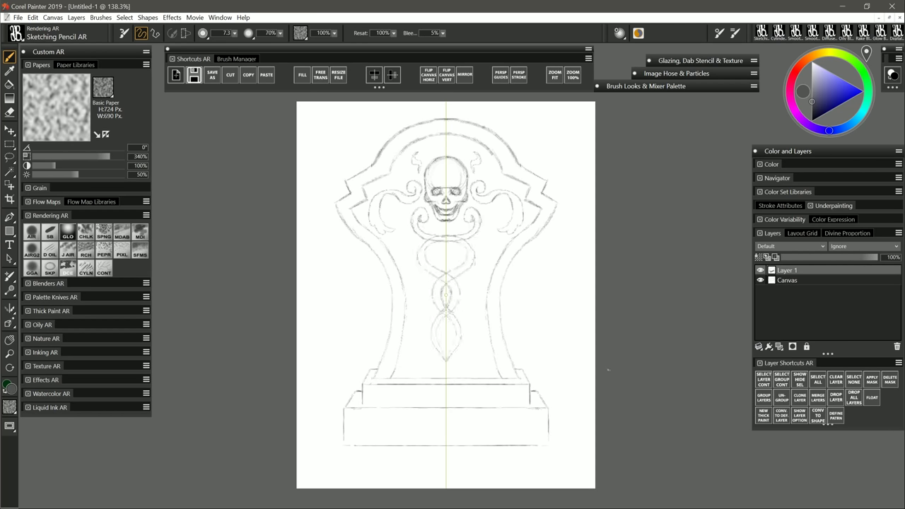
left_click_drag(469, 266, 450, 312)
Erase crossing lines with mirroring off so the central bands interweave, and sketch mirrored leaf ornaments in the slab's lower corners
left_click(465, 75)
key("e")
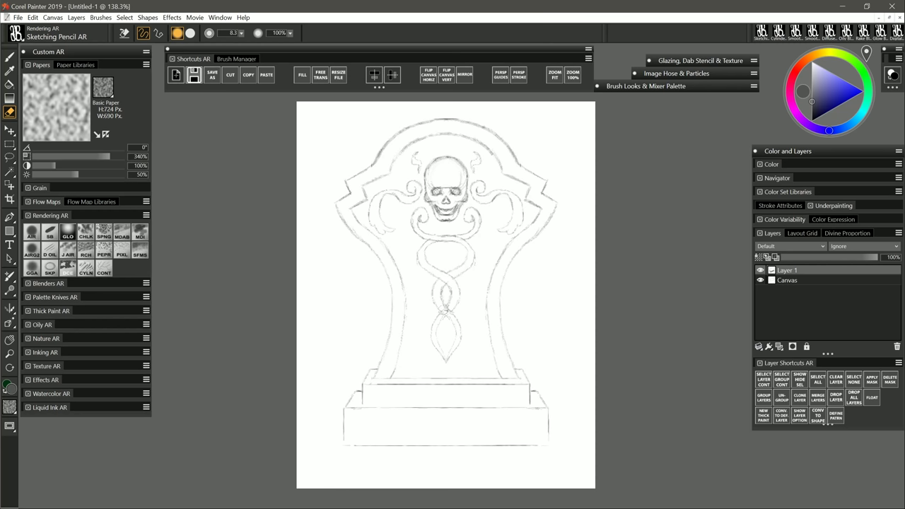
key("b")
left_click(465, 76)
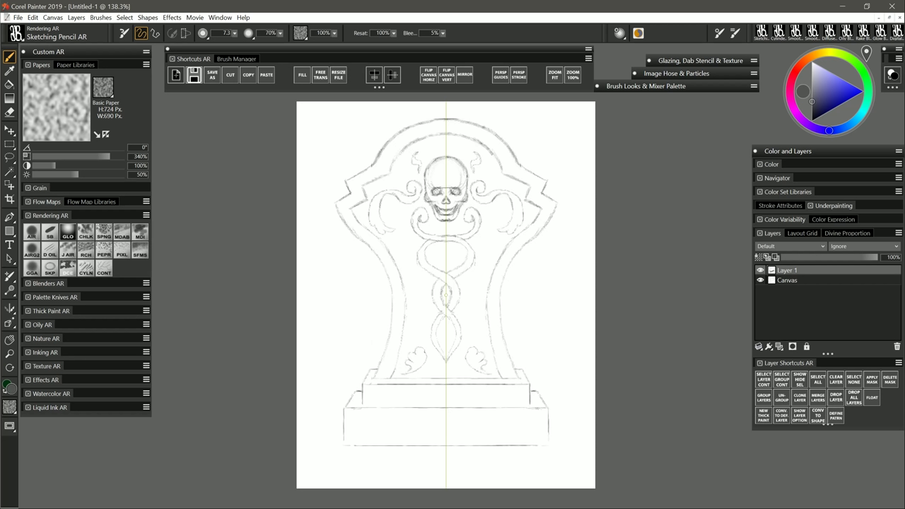
Show perspective guides with the 1 Point Standard Horizon preset and move the vanishing point up the centre line to just below the skull
left_click(500, 75)
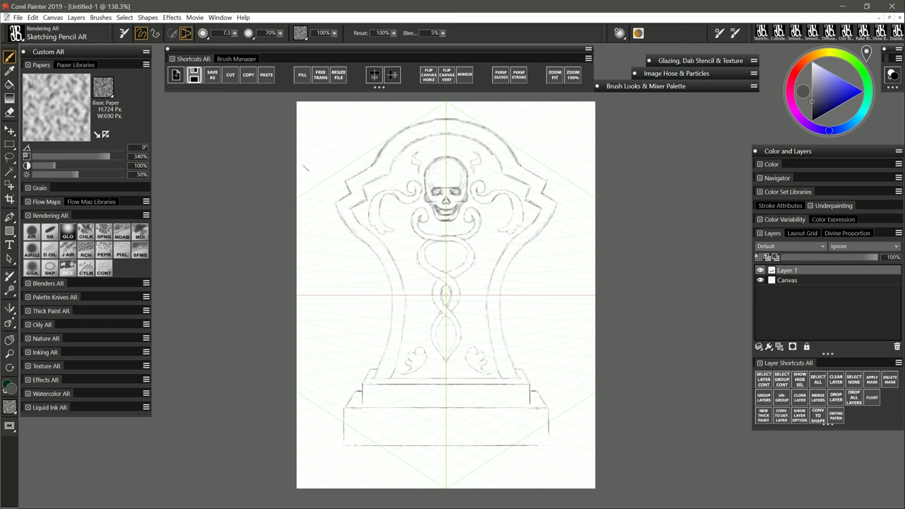
left_click(10, 324)
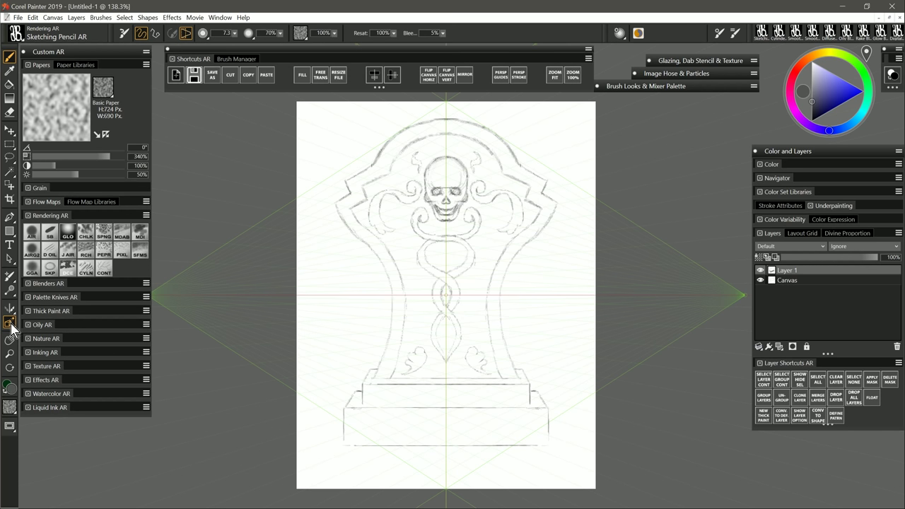
left_click(197, 38)
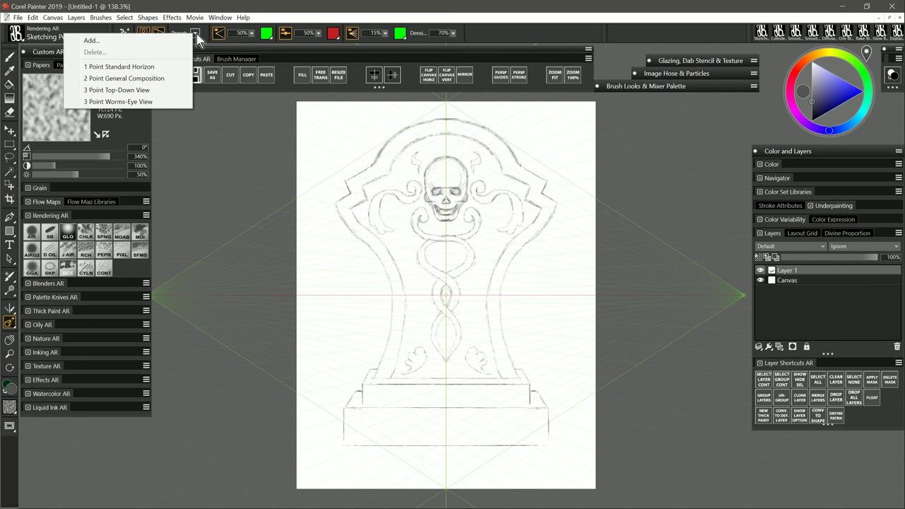
left_click(165, 73)
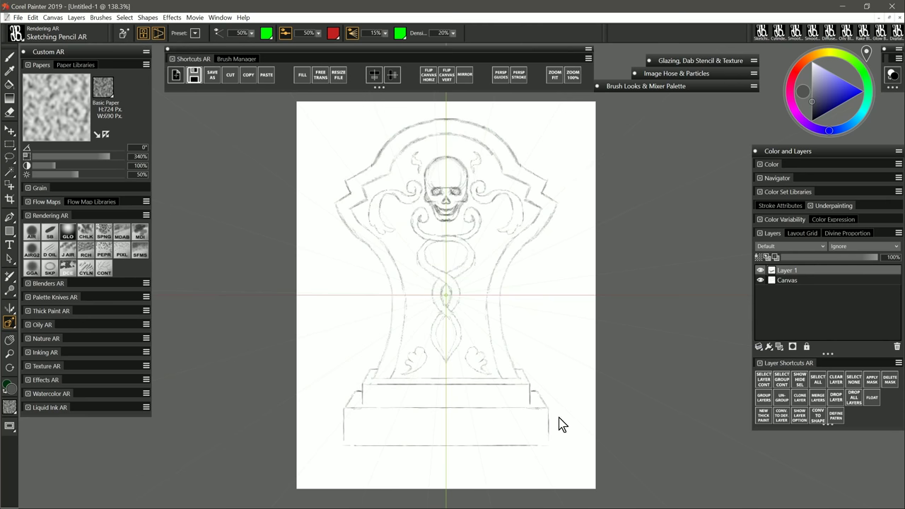
left_click_drag(446, 296, 451, 242)
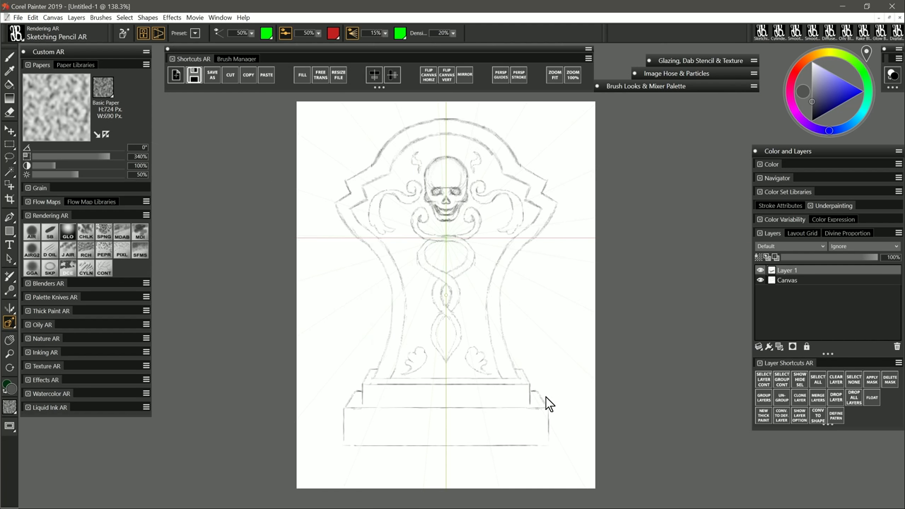
Redraw the receding edges of the base tiers along the perspective guides and hide the guides
key("b")
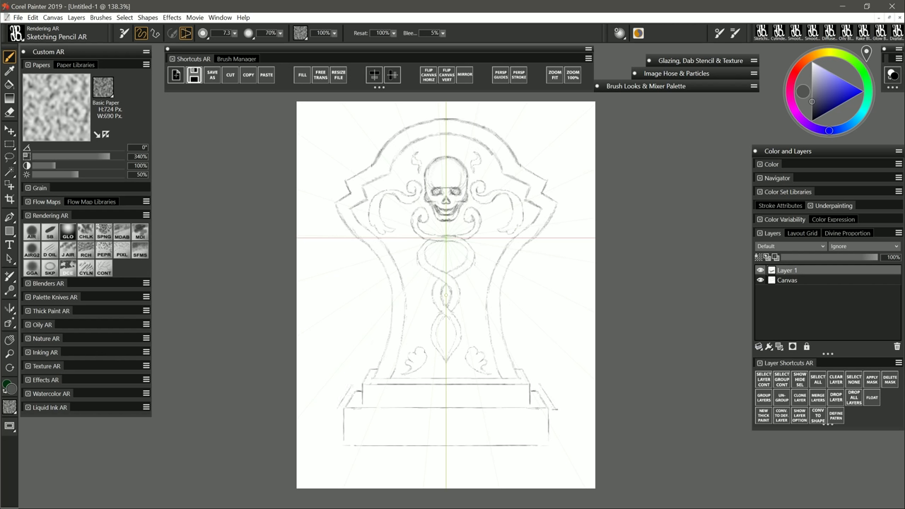
key("ctrl+z")
key("ctrl+z")
left_click_drag(365, 381, 375, 364)
key("ctrl+z")
mouse_move(365, 402)
left_mouse_down()
mouse_move(529, 403)
mouse_move(382, 403)
left_mouse_up()
left_click(502, 75)
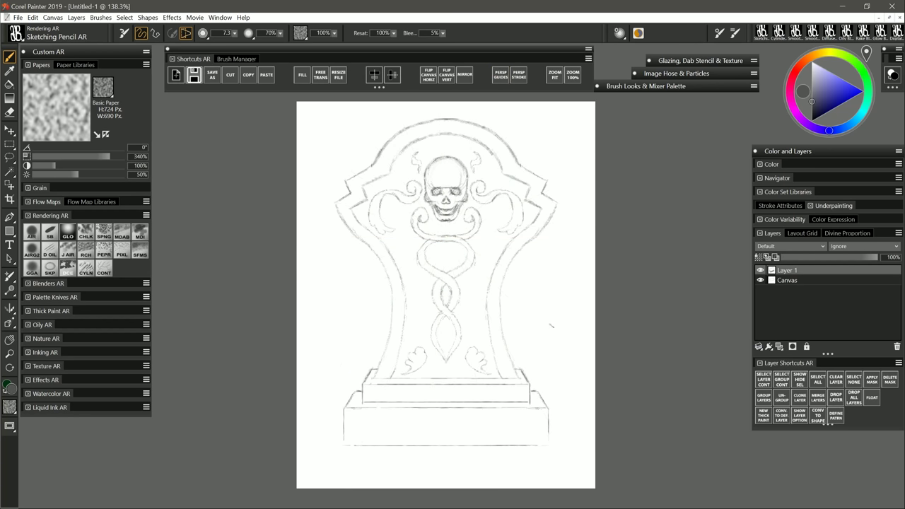
Turn off perspective-guided strokes and refine the skull, darkening its eye sockets and mouth
key("ctrl+z")
left_click(185, 33)
key("n")
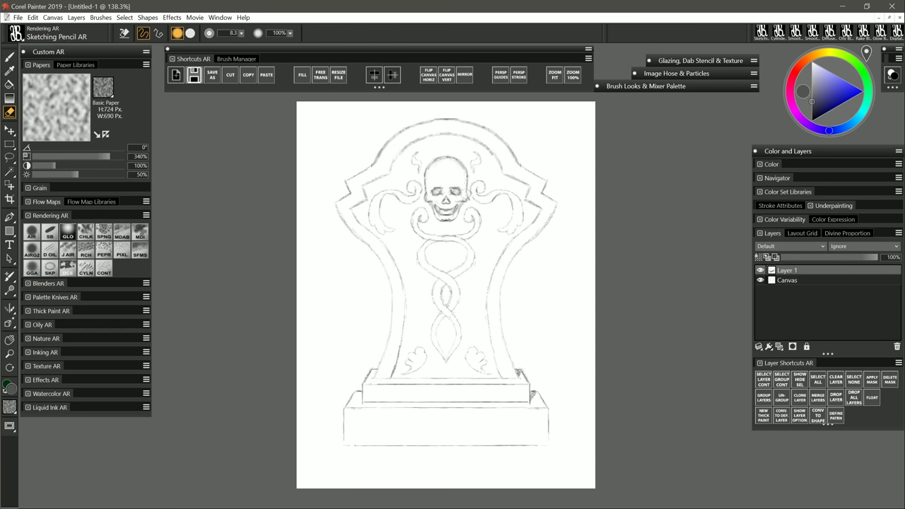
key("b")
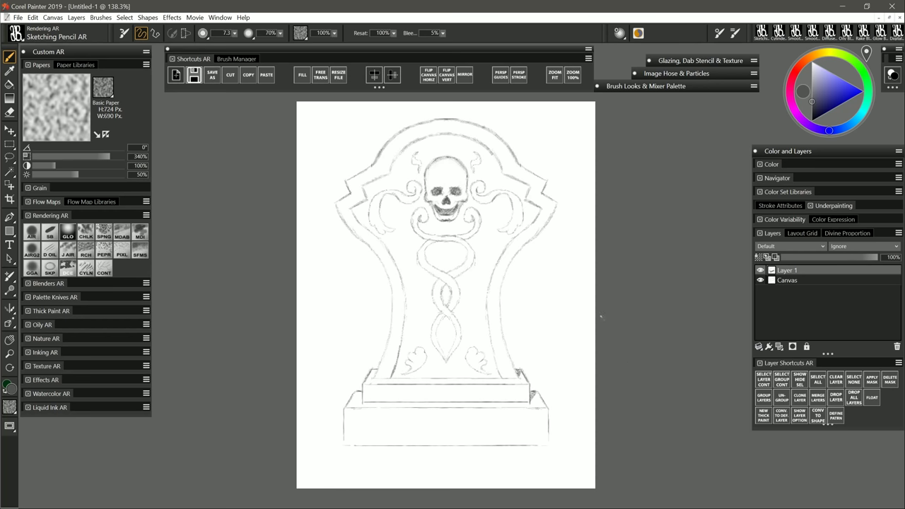
Darken and clean up the outer outline along the arch and shoulders with mirrored strokes
mouse_move(367, 169)
left_mouse_down()
mouse_move(403, 132)
mouse_move(381, 162)
left_mouse_up()
key("n")
key("b")
key("n")
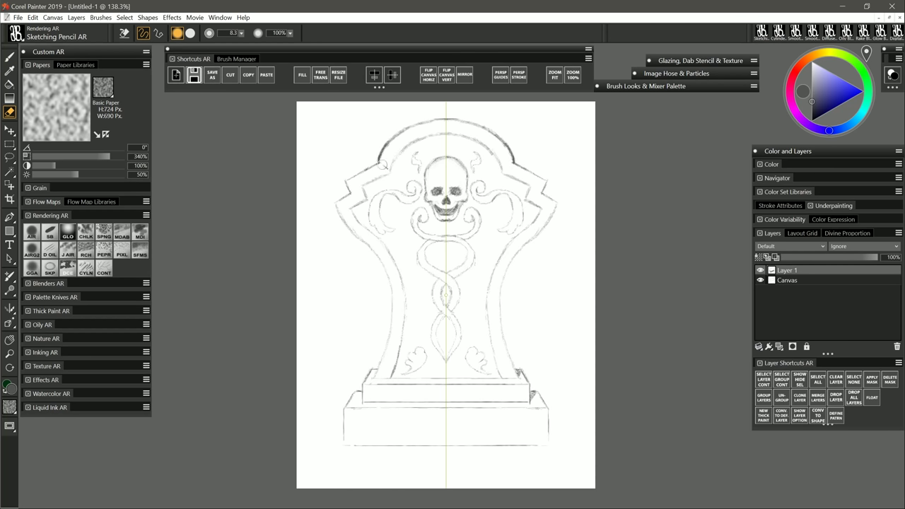
key("b")
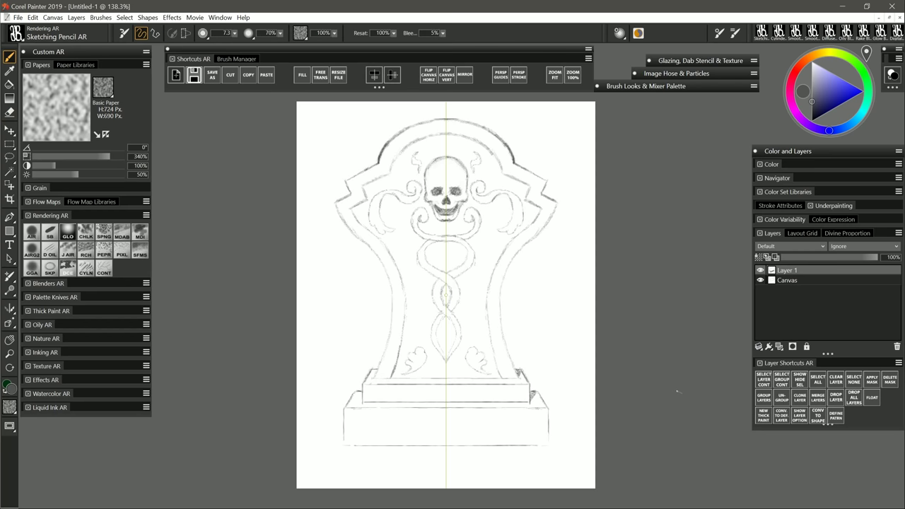
Darken and clean up the outline of the slab's curved sides
mouse_move(543, 229)
left_mouse_down()
mouse_move(527, 251)
mouse_move(549, 229)
mouse_move(542, 219)
mouse_move(511, 248)
mouse_move(521, 257)
mouse_move(503, 307)
mouse_move(505, 345)
left_mouse_up()
key("n")
key("b")
key("n")
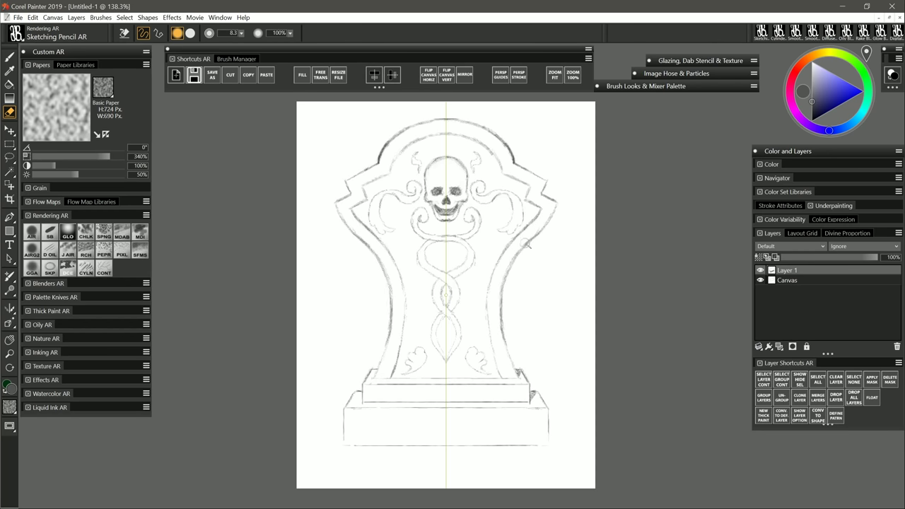
key("b")
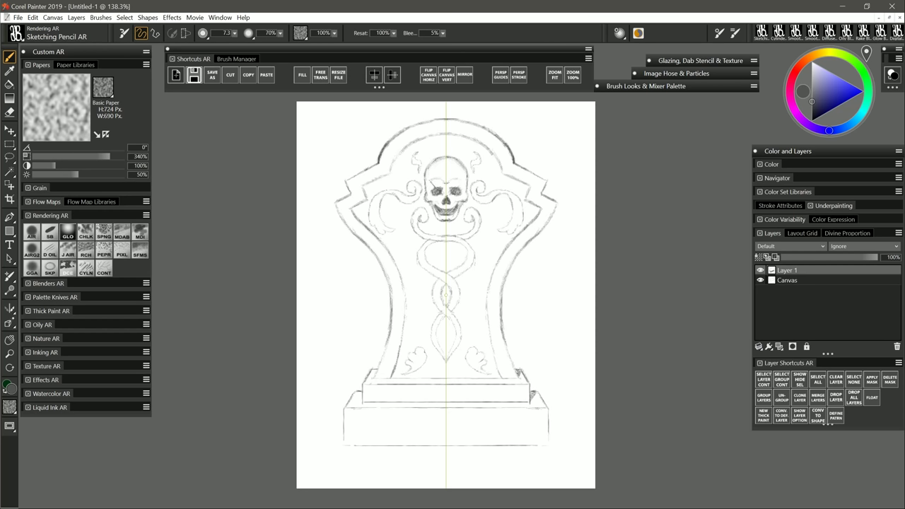
Add a brow line to the skull and scribble a stone texture over the upper base tier's front face
left_click_drag(437, 187, 441, 182)
mouse_move(365, 394)
left_mouse_down()
mouse_move(527, 393)
mouse_move(434, 393)
left_mouse_up()
key("n")
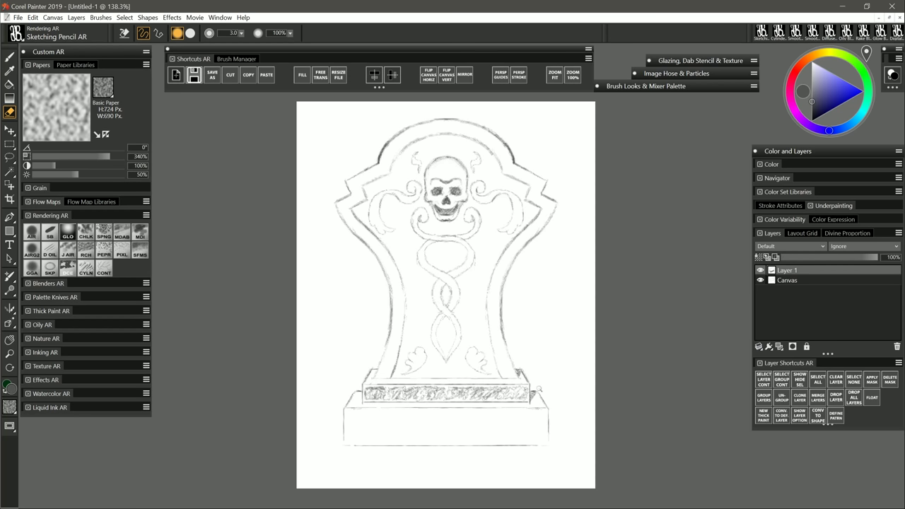
Shade the top surfaces of both base tiers and darken the slab's inner lower edge
key("b")
mouse_move(367, 380)
left_mouse_down()
mouse_move(526, 383)
mouse_move(393, 380)
left_mouse_up()
mouse_move(519, 379)
left_mouse_down()
mouse_move(393, 377)
mouse_move(405, 360)
left_mouse_up()
mouse_move(350, 398)
left_mouse_down()
mouse_move(390, 406)
mouse_move(545, 402)
left_mouse_up()
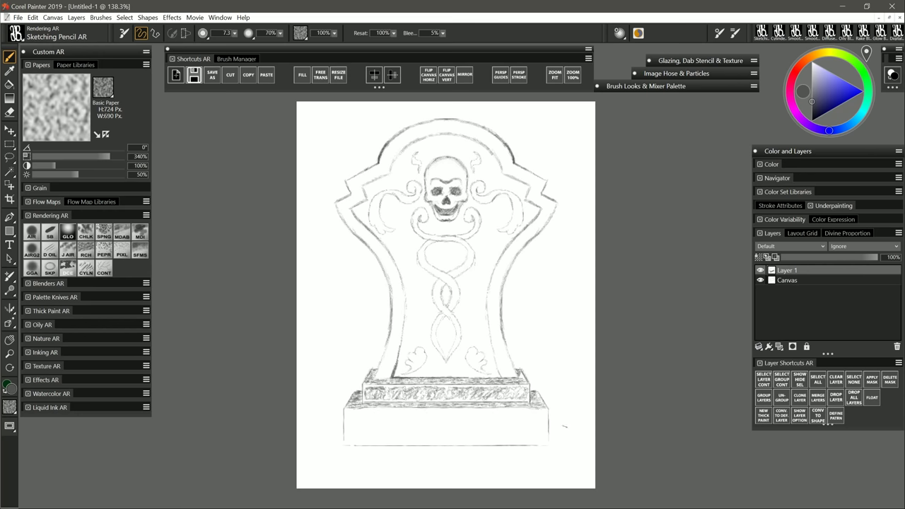
key("n")
key("b")
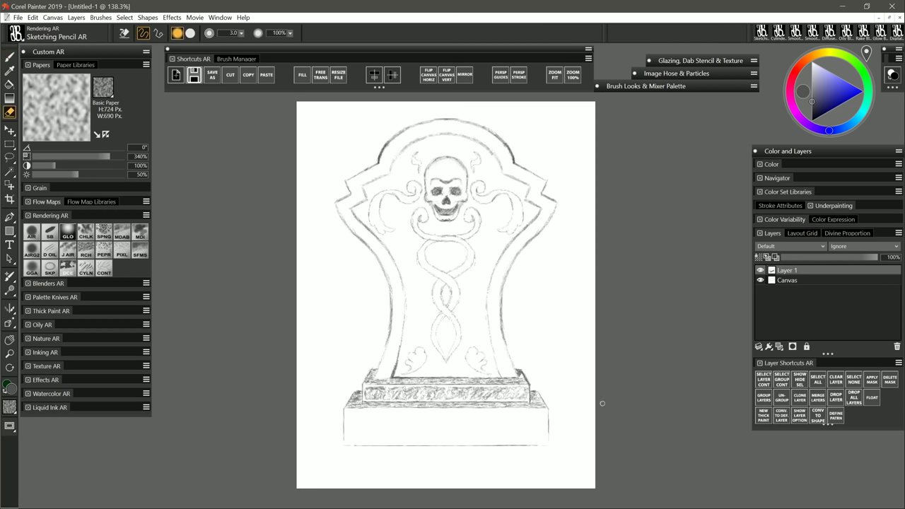
Scribble a stone texture over the lower base tier's front face and erase highlights along its top edge
mouse_move(357, 419)
left_mouse_down()
mouse_move(375, 432)
mouse_move(535, 423)
mouse_move(541, 428)
mouse_move(425, 435)
mouse_move(431, 422)
mouse_move(549, 442)
mouse_move(446, 448)
mouse_move(545, 444)
left_mouse_up()
key("e")
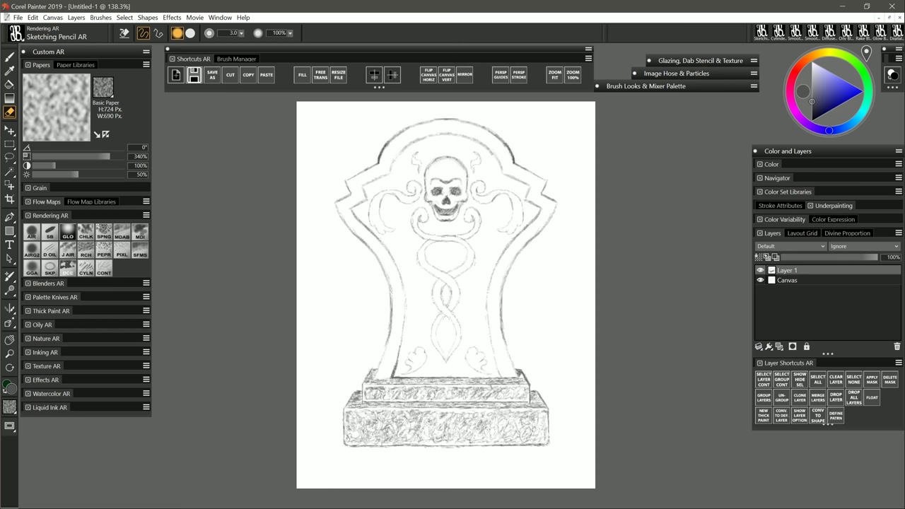
left_click_drag(449, 404, 515, 402)
key("b")
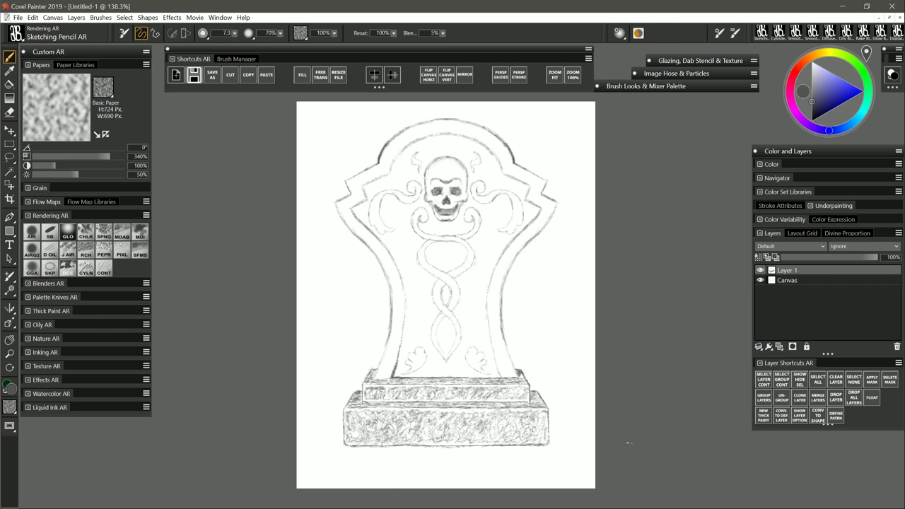
Clean up and darken the lines of the scrolls, flourishes and central interlaced bands
key("e")
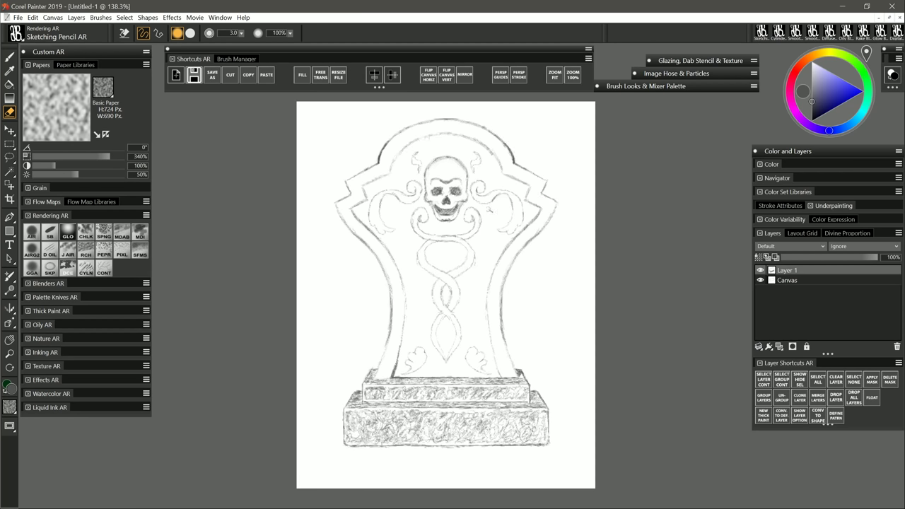
key("b")
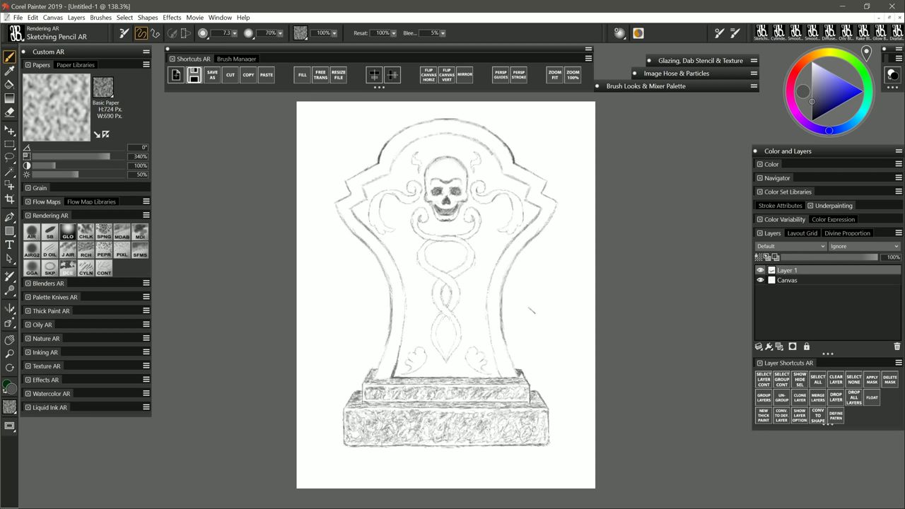
mouse_move(467, 199)
left_mouse_down()
mouse_move(458, 160)
mouse_move(480, 157)
left_mouse_up()
left_click_drag(481, 197, 490, 183)
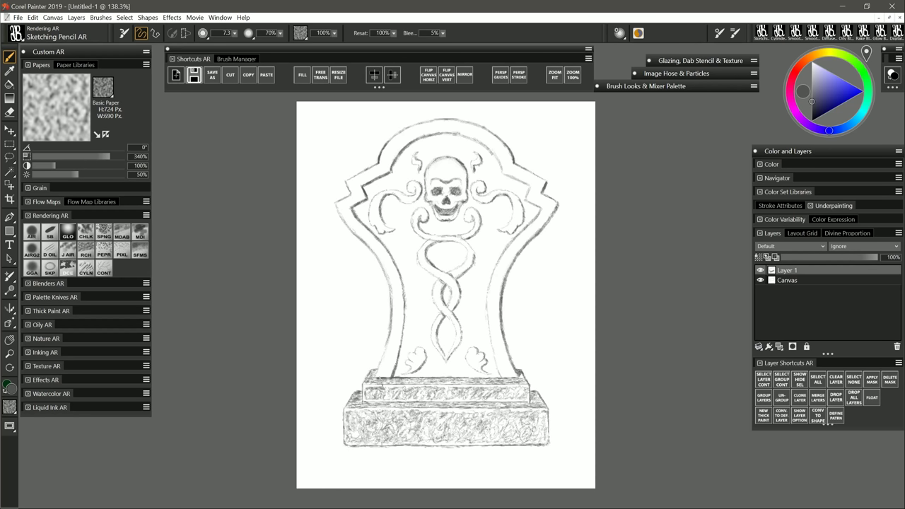
Shade the slab's border between its inner and outer outlines with a rough stone texture
mouse_move(386, 375)
left_mouse_down()
mouse_move(401, 297)
mouse_move(386, 251)
mouse_move(343, 207)
mouse_move(410, 131)
mouse_move(447, 125)
mouse_move(468, 126)
mouse_move(539, 197)
mouse_move(535, 231)
mouse_move(503, 285)
mouse_move(500, 348)
mouse_move(509, 377)
left_mouse_up()
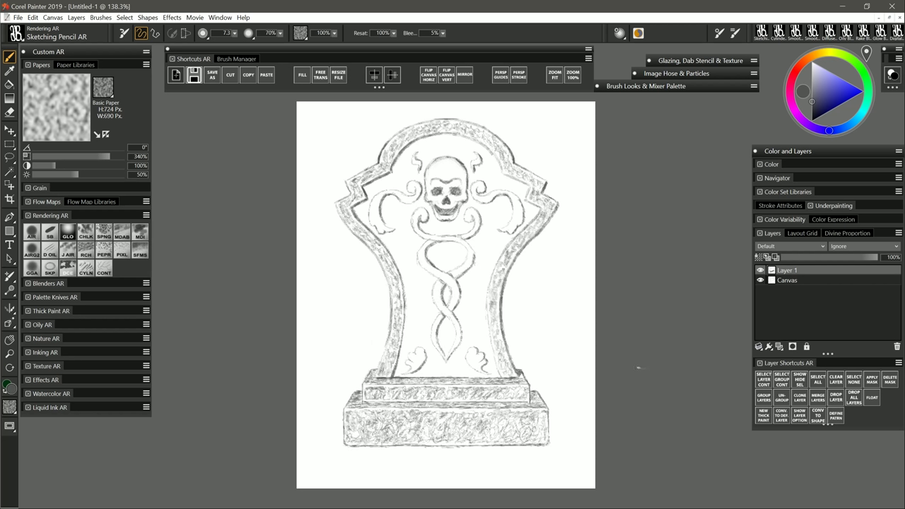
mouse_move(357, 183)
left_mouse_down()
mouse_move(345, 205)
mouse_move(379, 168)
mouse_move(466, 127)
mouse_move(508, 169)
mouse_move(541, 219)
mouse_move(494, 327)
mouse_move(508, 375)
left_mouse_up()
mouse_move(387, 365)
left_mouse_down()
mouse_move(399, 317)
mouse_move(350, 203)
left_mouse_up()
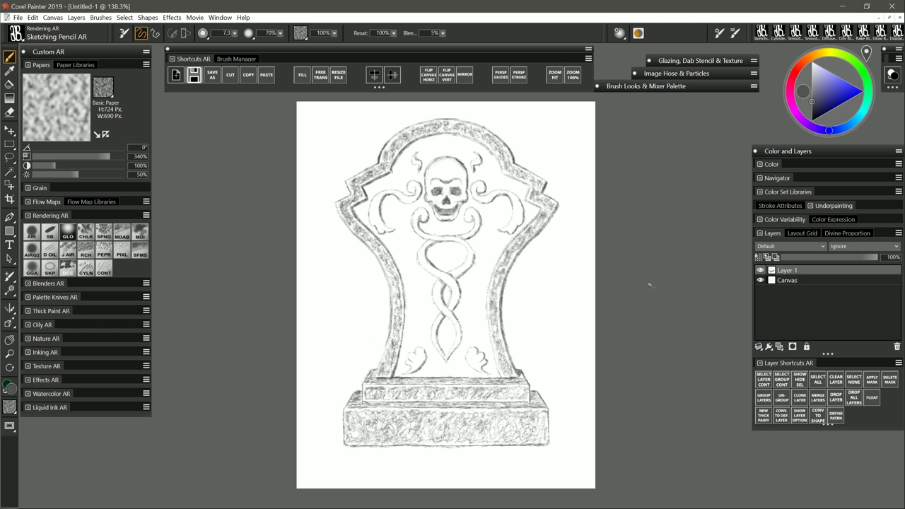
Add a layer beneath the sketch, name the two layers middle and outer, and make the middle layer active
key("n")
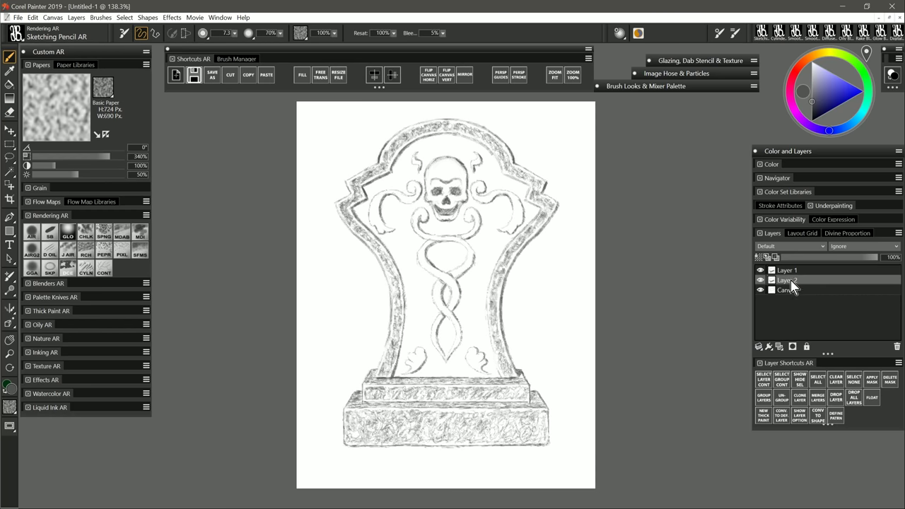
double_click(786, 282)
type("middle")
key("Return")
double_click(788, 271)
type("outer")
key("Return")
left_click(793, 281)
Shade the slab's recessed background around the skull, scrolls and interlaced bands on the middle layer
mouse_move(360, 212)
left_mouse_down()
mouse_move(433, 145)
mouse_move(466, 138)
mouse_move(465, 173)
mouse_move(503, 171)
mouse_move(481, 142)
left_mouse_up()
mouse_move(503, 178)
left_mouse_down()
mouse_move(529, 210)
mouse_move(525, 233)
left_mouse_up()
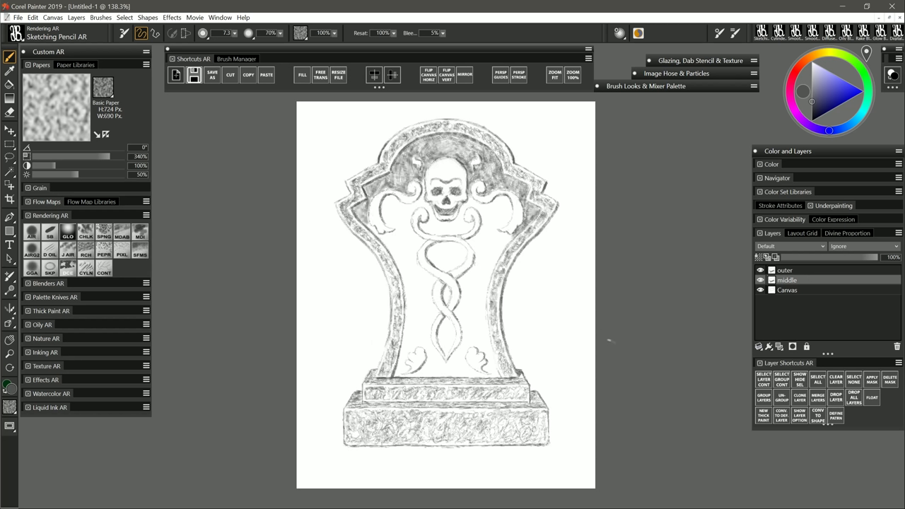
mouse_move(385, 197)
left_mouse_down()
mouse_move(389, 215)
mouse_move(427, 187)
mouse_move(435, 230)
mouse_move(471, 205)
mouse_move(378, 234)
mouse_move(410, 276)
left_mouse_up()
mouse_move(485, 207)
left_mouse_down()
mouse_move(504, 228)
mouse_move(468, 290)
left_mouse_up()
left_click_drag(511, 244, 491, 309)
mouse_move(431, 253)
left_mouse_down()
mouse_move(456, 272)
mouse_move(476, 322)
mouse_move(447, 351)
left_mouse_up()
mouse_move(409, 279)
left_mouse_down()
mouse_move(424, 315)
mouse_move(405, 378)
mouse_move(488, 339)
mouse_move(460, 371)
mouse_move(494, 311)
mouse_move(499, 258)
left_mouse_up()
left_click_drag(401, 350, 386, 242)
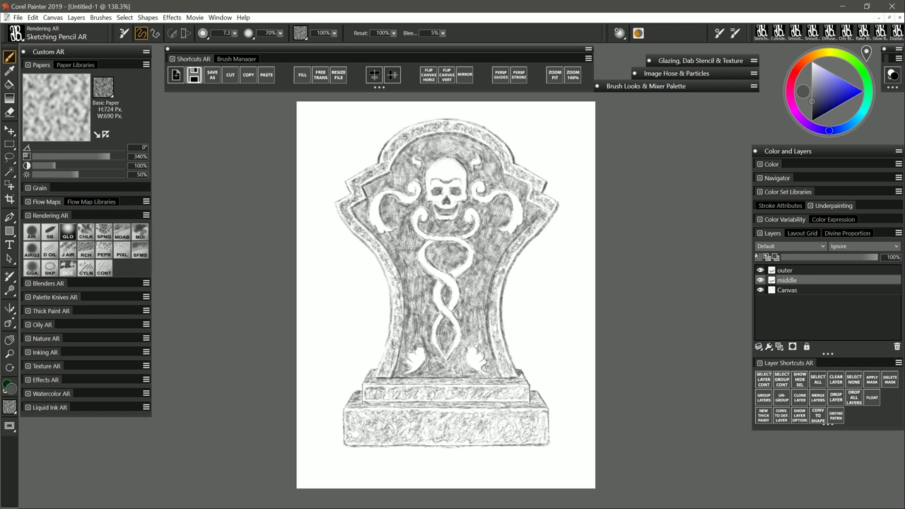
left_click_drag(538, 212, 537, 198)
left_click_drag(470, 244, 458, 278)
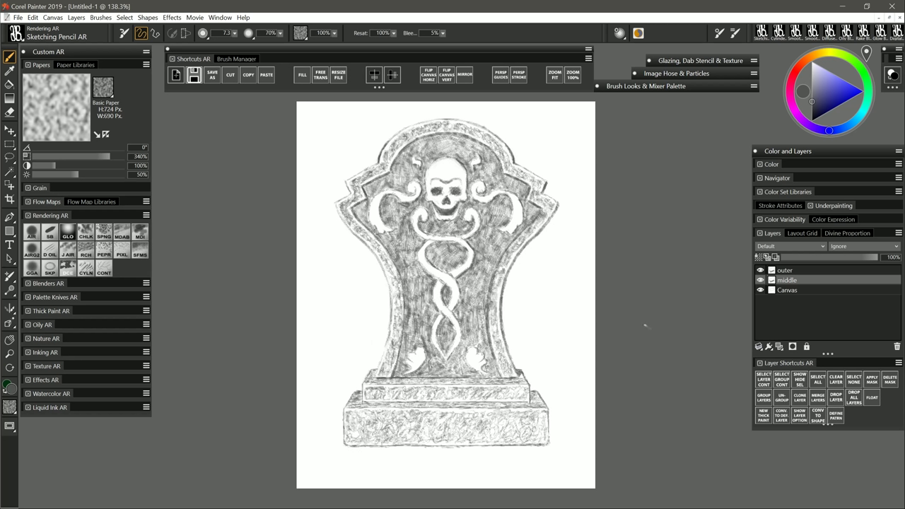
Shade the scrolls, interlaced bands, lower flourishes and skull to give the ornaments rounded volume
mouse_move(382, 197)
left_mouse_down()
mouse_move(373, 218)
mouse_move(454, 284)
mouse_move(435, 313)
left_mouse_up()
mouse_move(424, 356)
left_mouse_down()
mouse_move(412, 368)
mouse_move(418, 361)
left_mouse_up()
left_click_drag(470, 351, 483, 362)
left_click_drag(521, 198, 510, 228)
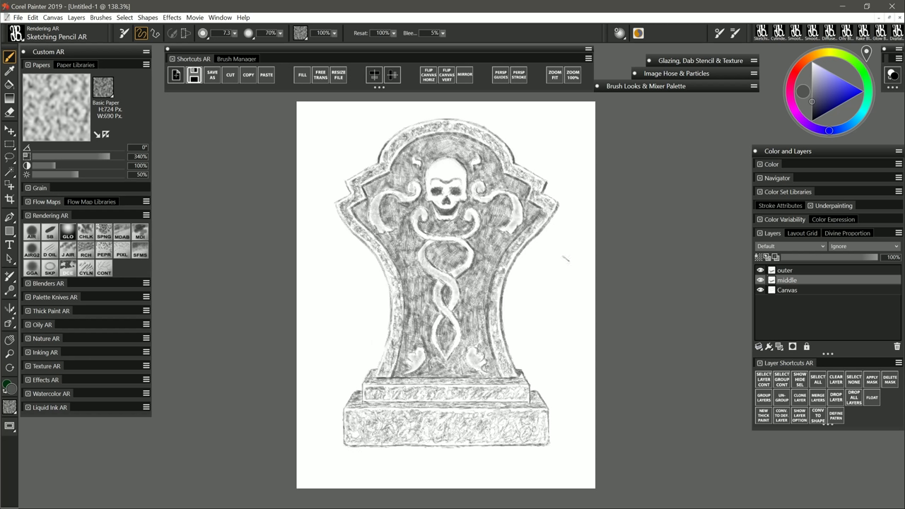
left_click_drag(456, 163, 430, 191)
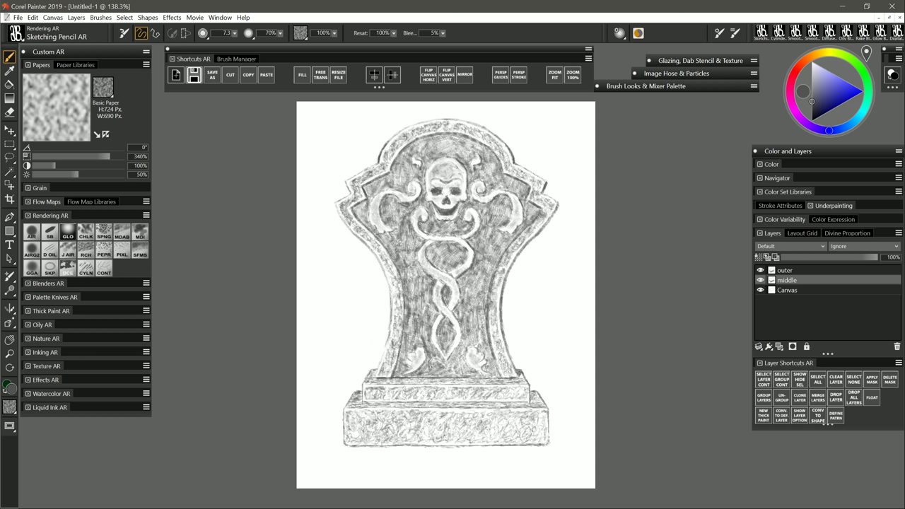
Strengthen the shading along the slab's upper outer edges and across the upper base tier and its ledge
left_click_drag(516, 164, 540, 180)
mouse_move(372, 167)
left_mouse_down()
mouse_move(348, 180)
mouse_move(363, 178)
left_mouse_up()
left_click_drag(438, 119, 408, 130)
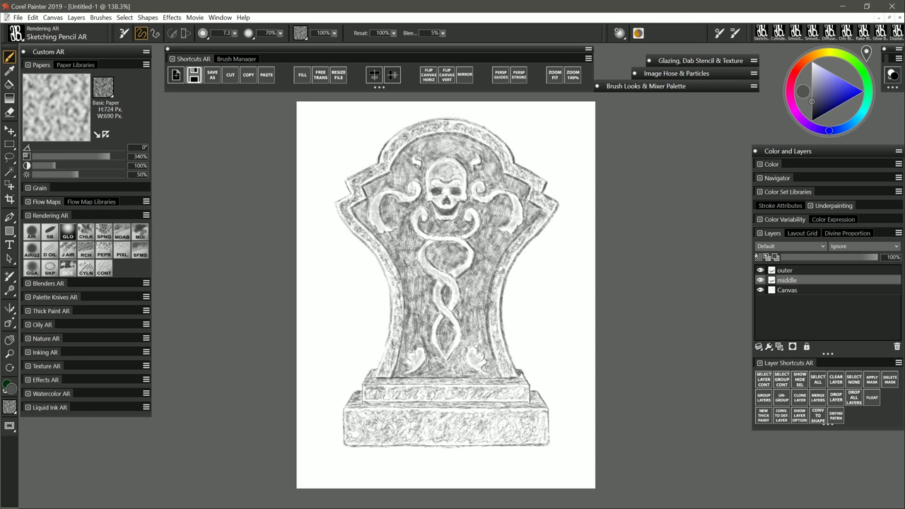
left_click_drag(372, 387, 520, 384)
left_click_drag(440, 402, 505, 400)
left_click_drag(364, 409, 445, 411)
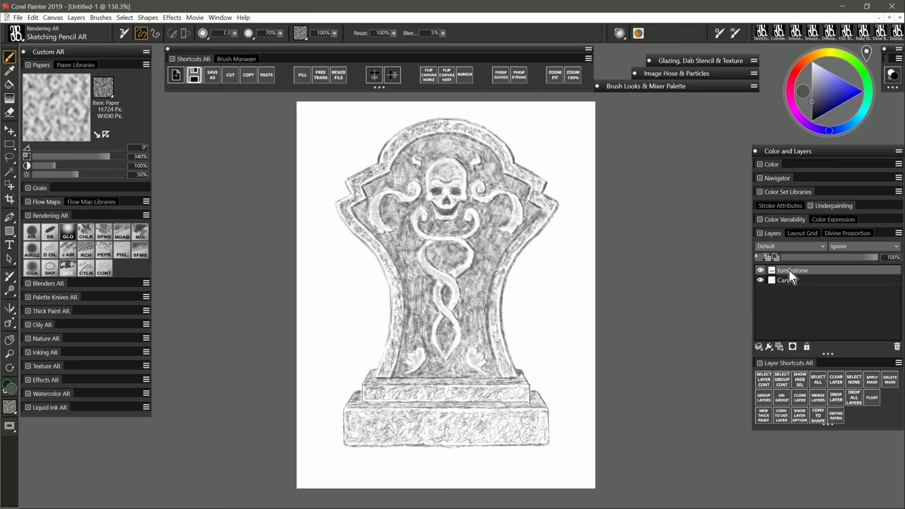
Set up the Dab Chalk Eraser with a Paper dab stencil source and the Worn Pavement paper at 400% contrast
key("n")
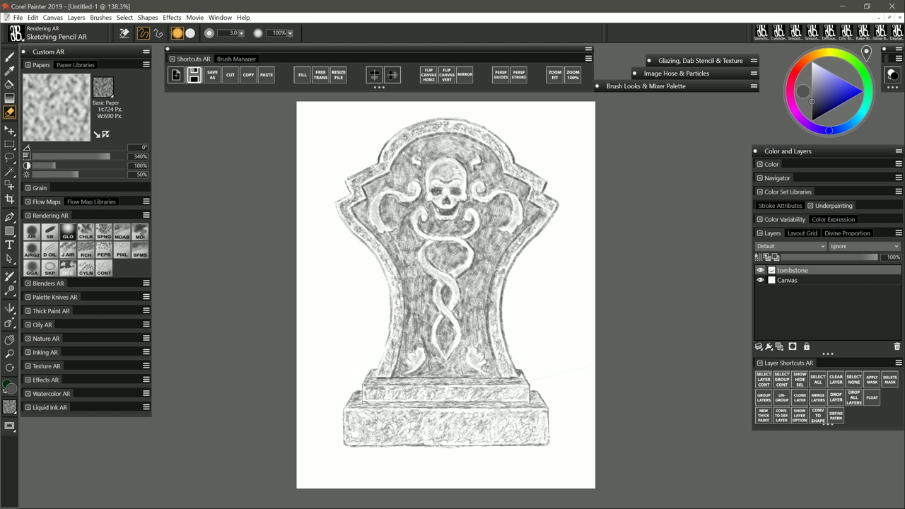
left_click(67, 267)
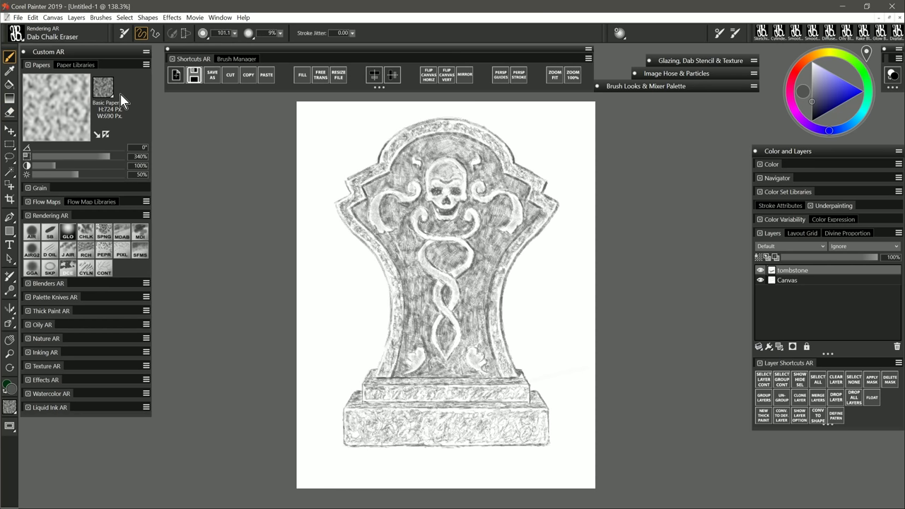
left_click(117, 90)
left_click(701, 60)
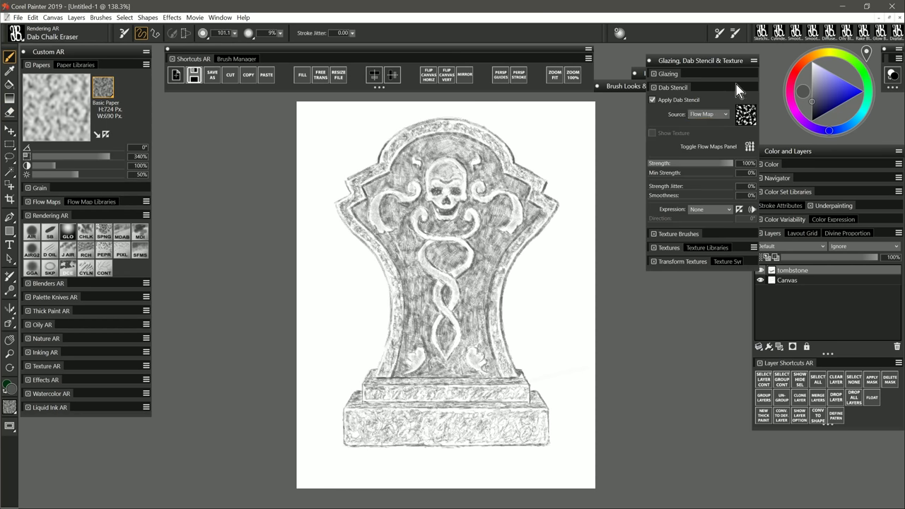
left_click(708, 113)
left_click(714, 124)
left_click(117, 88)
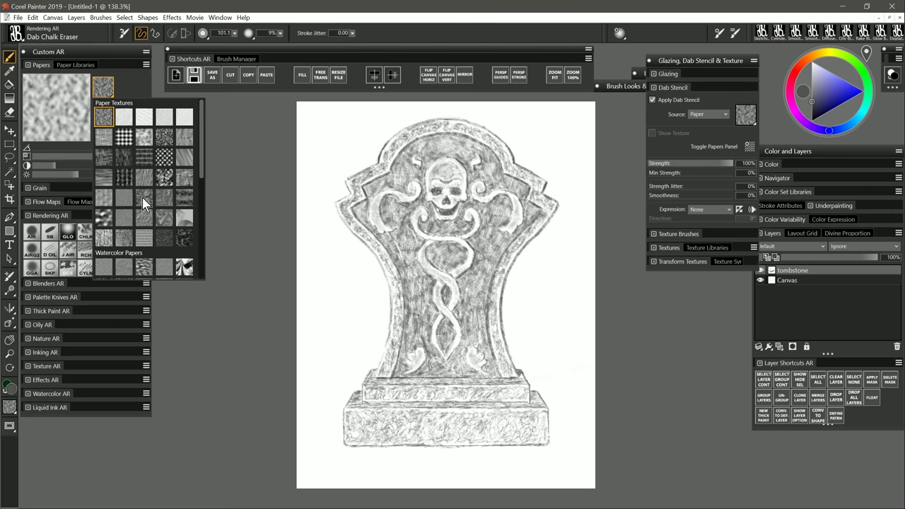
left_click(143, 201)
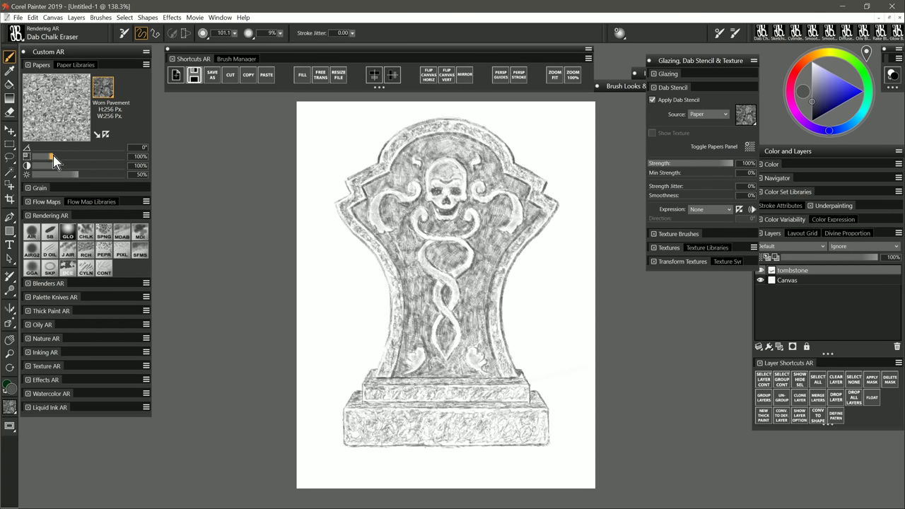
left_click_drag(57, 166, 127, 166)
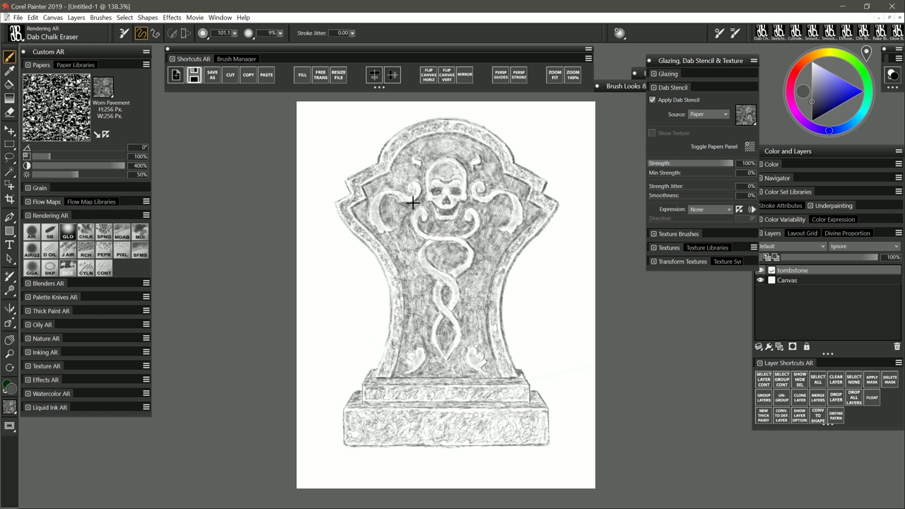
Erase a speckled stone texture over the slab's face and the scrolls, reducing the eraser size to 23.2 for the finer areas
left_click_drag(413, 203, 435, 222)
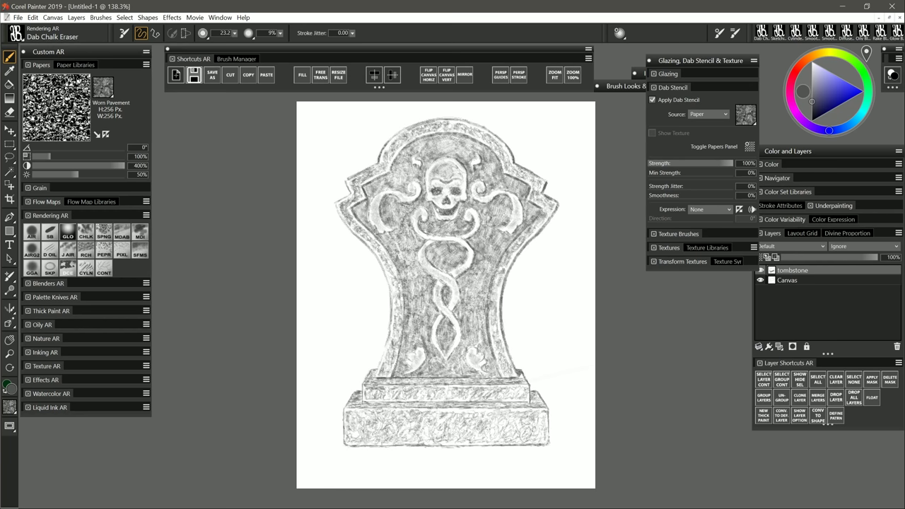
left_click_drag(387, 198, 381, 212)
left_click(711, 61)
Add a layer above the tombstone and ready the Sketching Pencil with a darker grey and Basic Paper
left_click(50, 271)
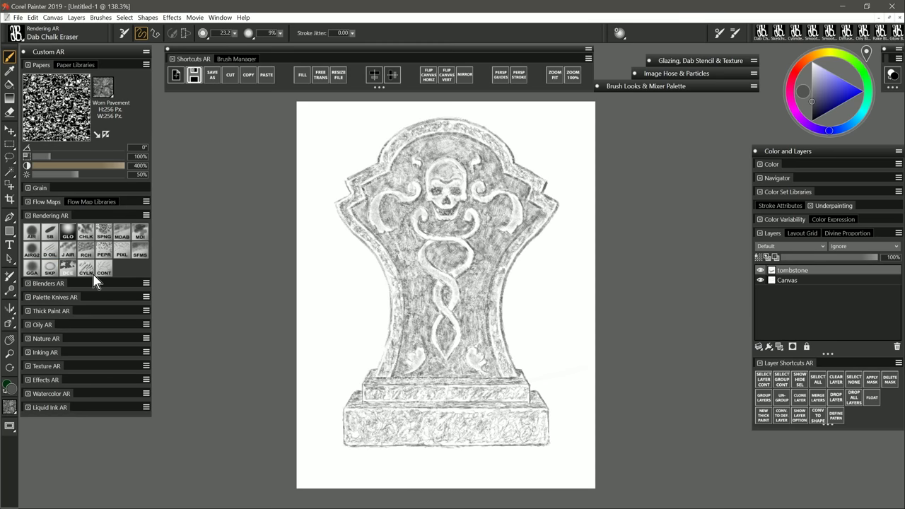
left_click(780, 347)
left_click(791, 270)
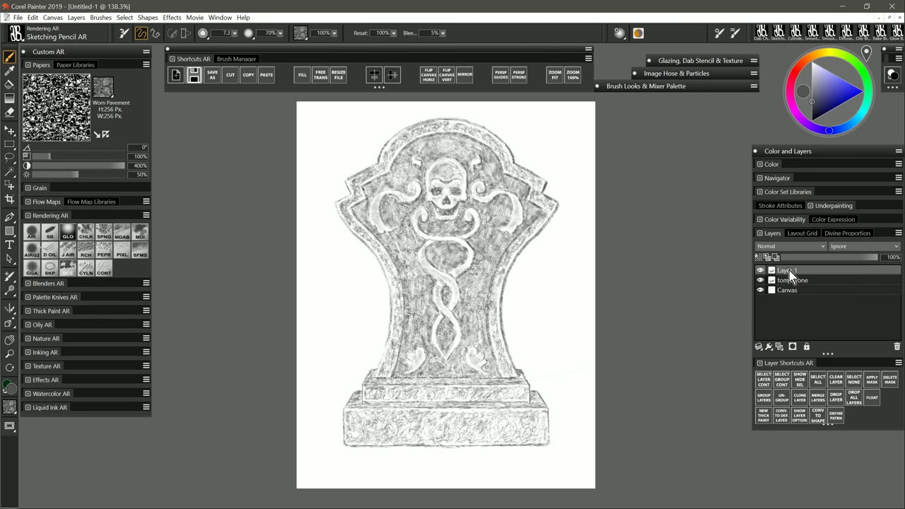
left_click(812, 108)
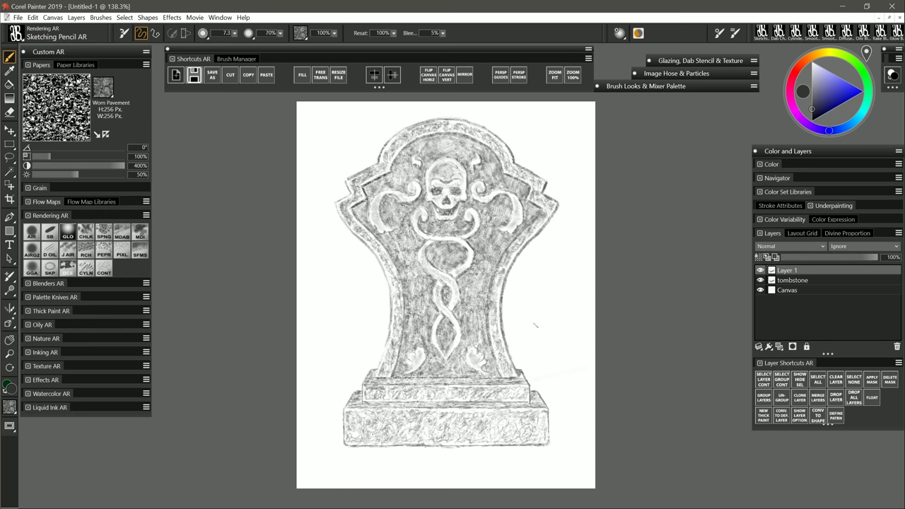
left_click(109, 93)
left_click(104, 123)
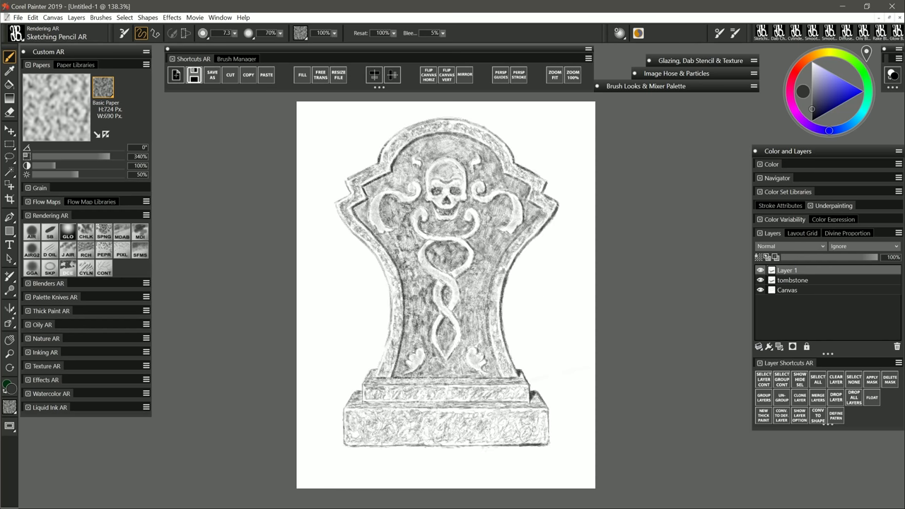
Rename the darker shading layer as dark and make the Canvas active
double_click(787, 270)
type("dark")
left_click(788, 291)
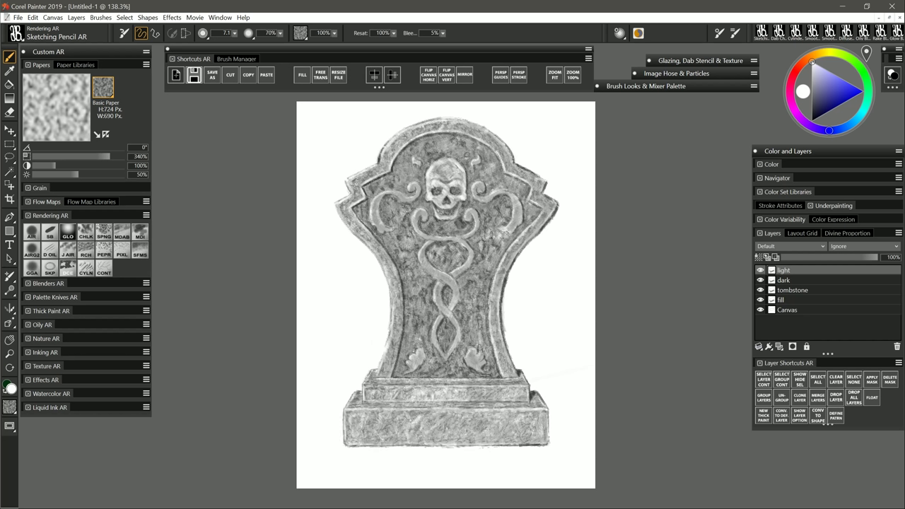
Merge the light, dark, tombstone and fill layers into one layer and rename it tombstone
left_click(797, 301, "shift")
key("ctrl+e")
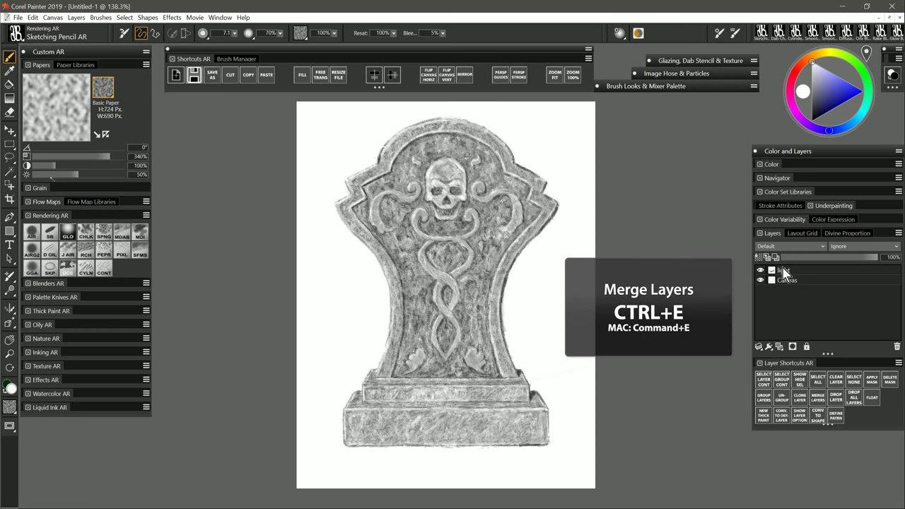
double_click(786, 271)
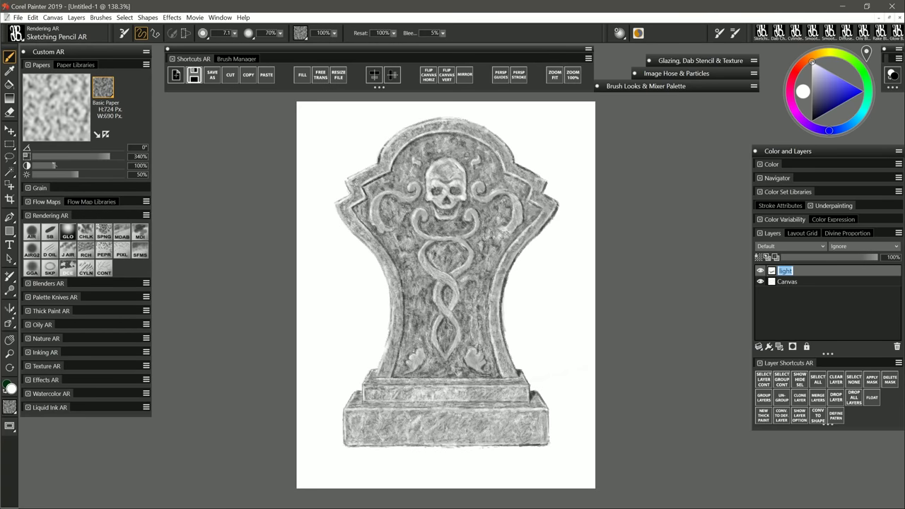
type("tombstone")
key("Return")
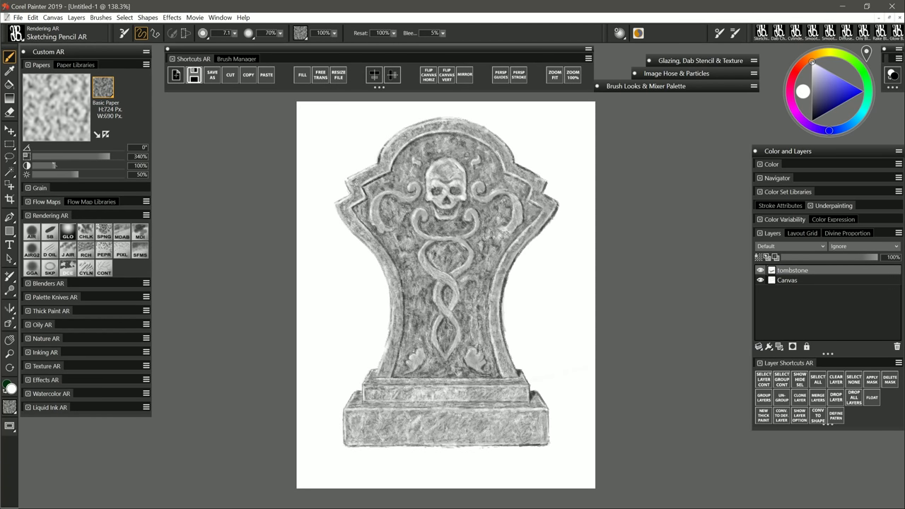
Add a layer above the tombstone and choose Glazing Chalk with the Polypay Wool paper texture
left_click(777, 347)
left_click(86, 232)
left_click(103, 88)
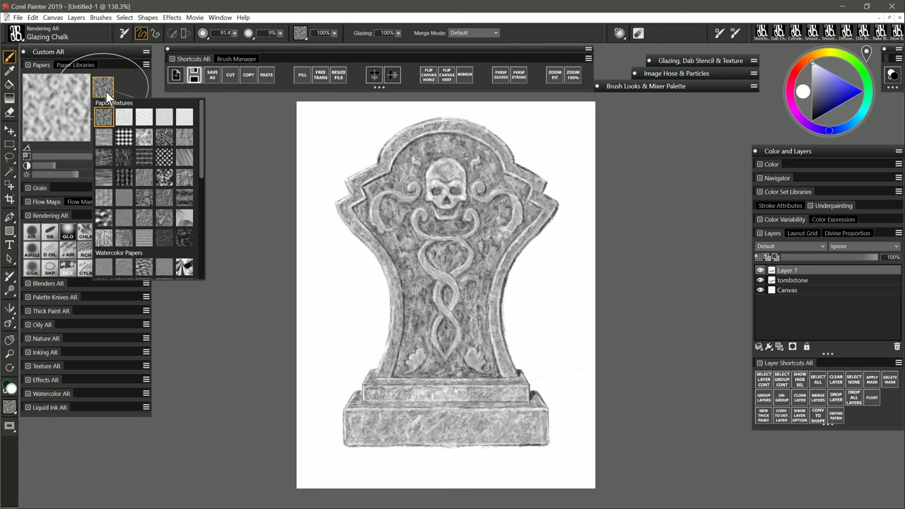
mouse_move(198, 138)
left_mouse_down()
mouse_move(200, 233)
mouse_move(193, 240)
left_mouse_up()
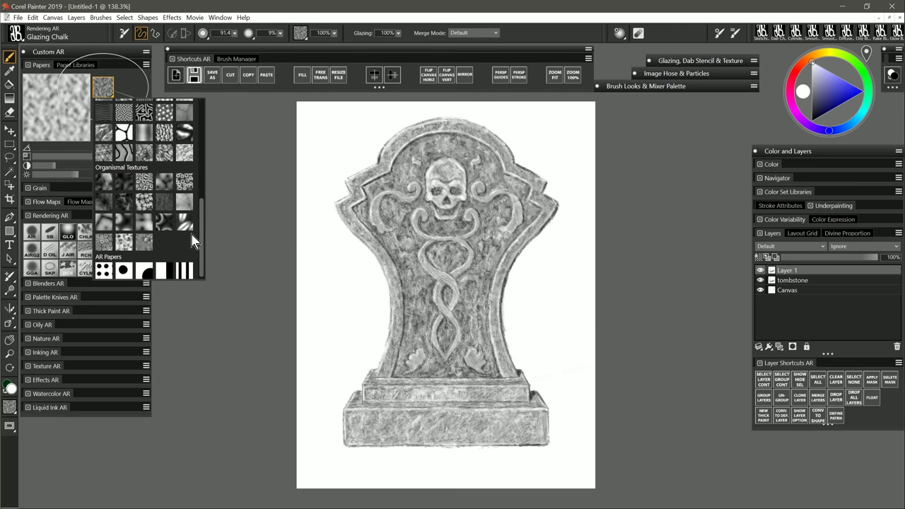
left_click(105, 186)
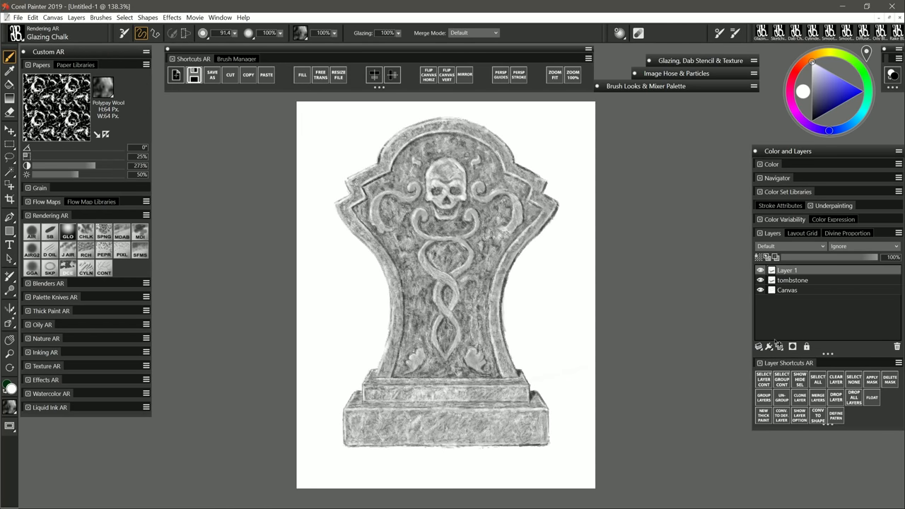
Select the tombstone layer's contents for texturing on Layer 1, and add a second texture layer above it
left_click(793, 280)
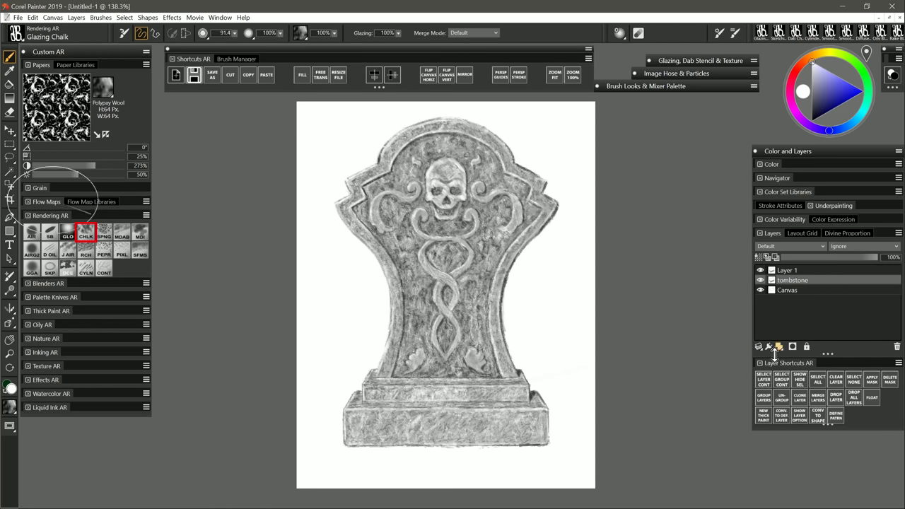
left_click(764, 382)
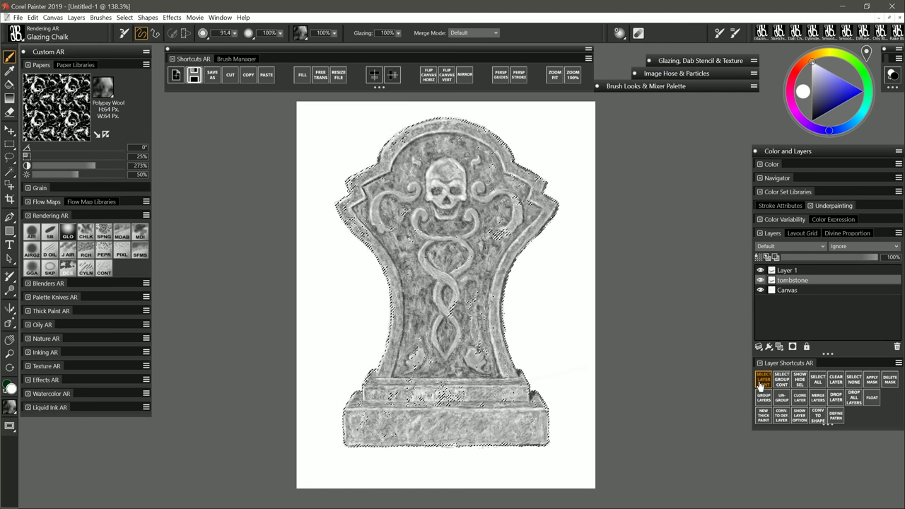
left_click(787, 270)
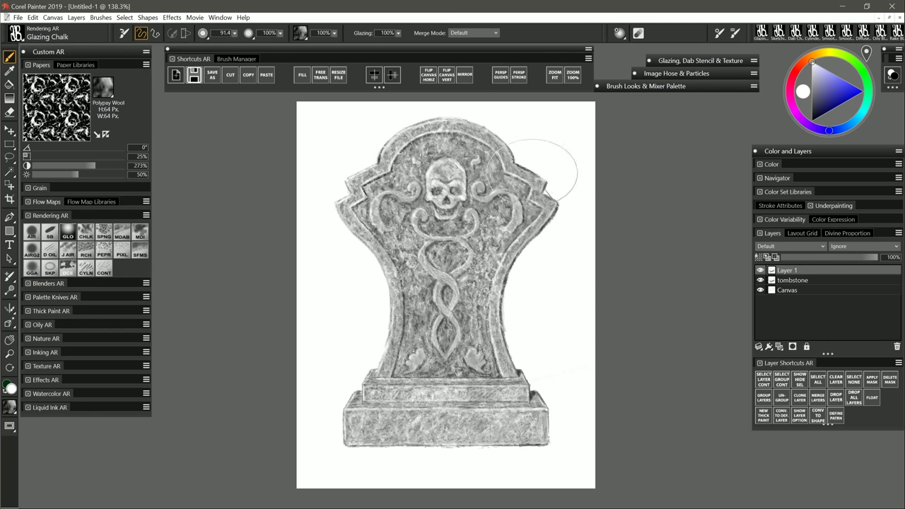
key("ctrl+shift+n")
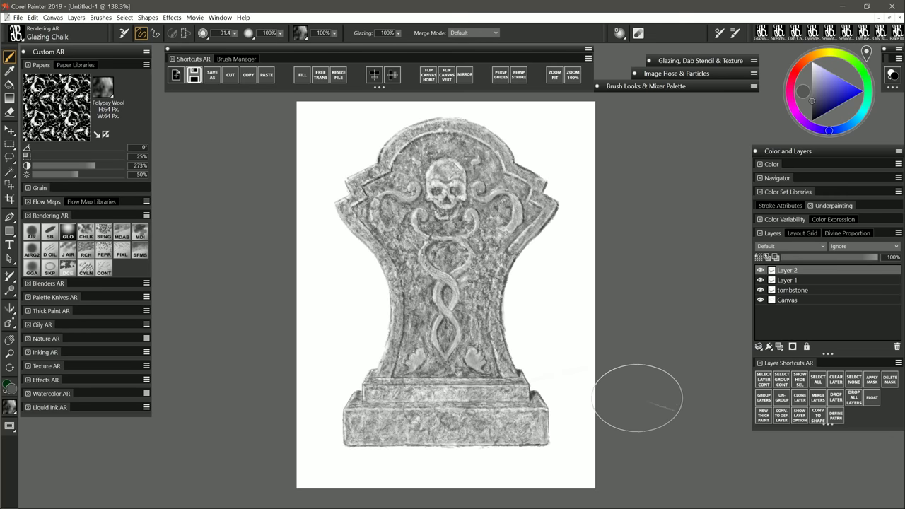
Lower the opacity of both texture layers, group them, and toggle the group's visibility to compare the effect
left_click(831, 259)
left_click(788, 280)
left_click_drag(845, 258, 836, 259)
left_click(787, 270, "shift")
left_click(764, 398)
left_click(761, 271)
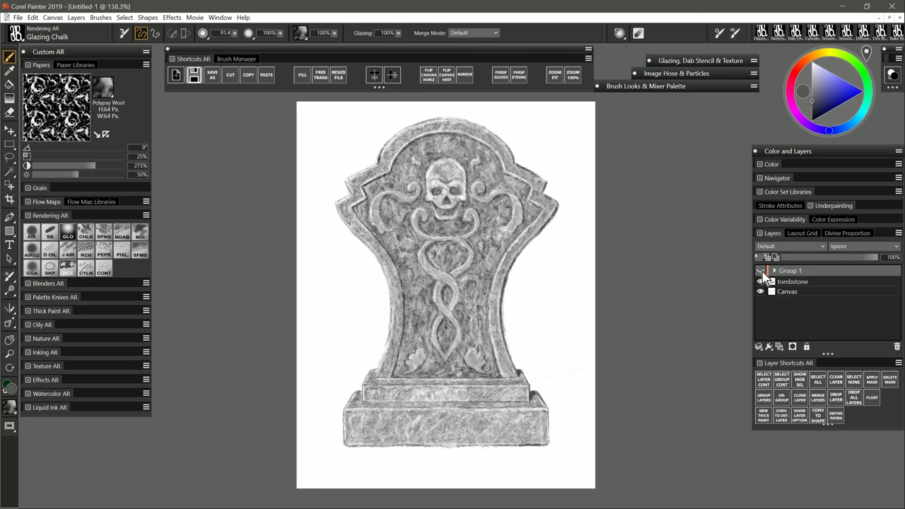
Set Layer 1's opacity inside the group to 32% and rename the group as texture
left_click(775, 271)
left_click(799, 291)
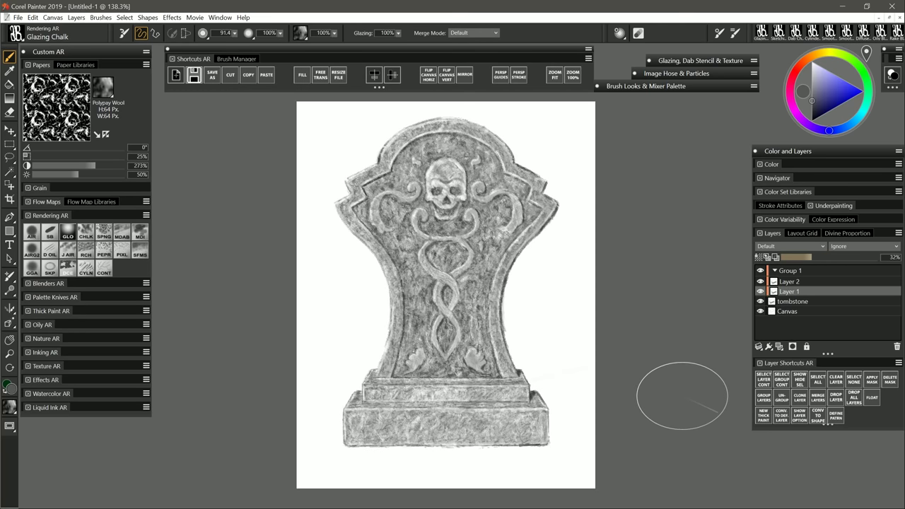
left_click(801, 270)
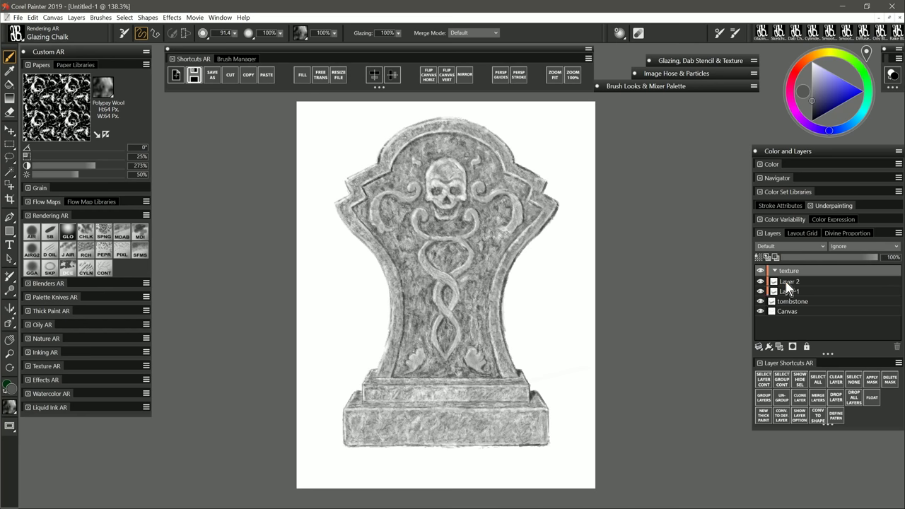
left_click(785, 281)
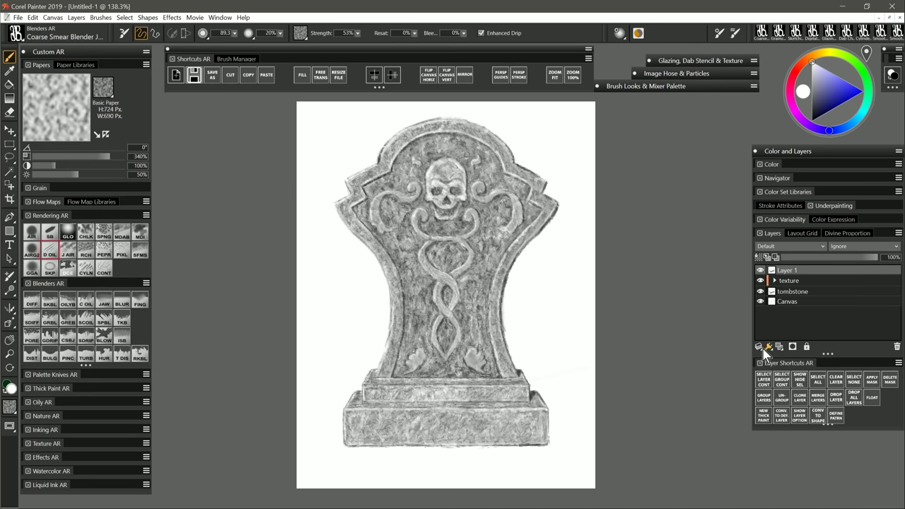
Paint fine white cracks on the stone with the Detail Oils Brush and rename the layer as white-cracks
left_click(49, 251)
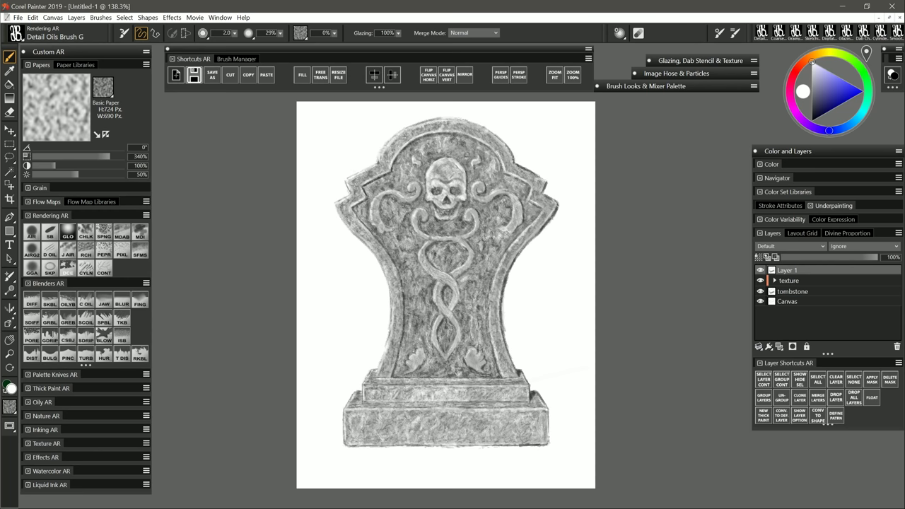
left_click_drag(416, 239, 425, 273)
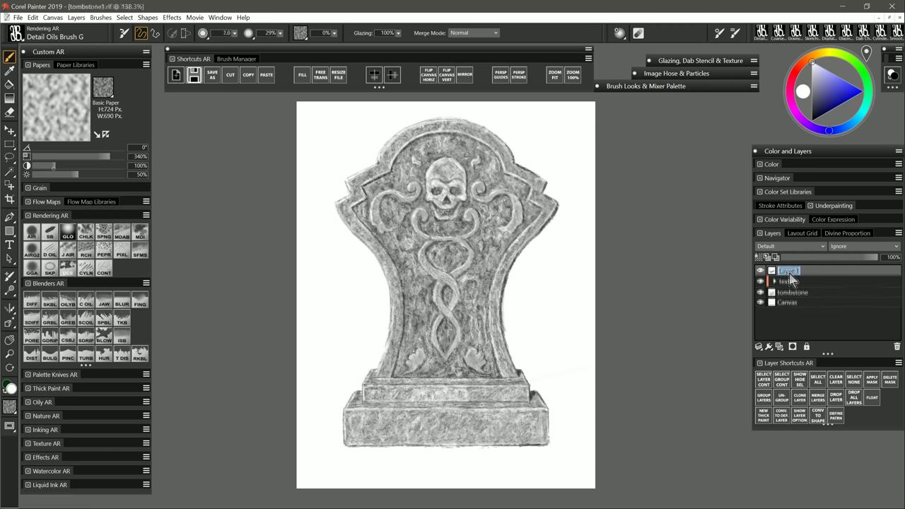
type("whi")
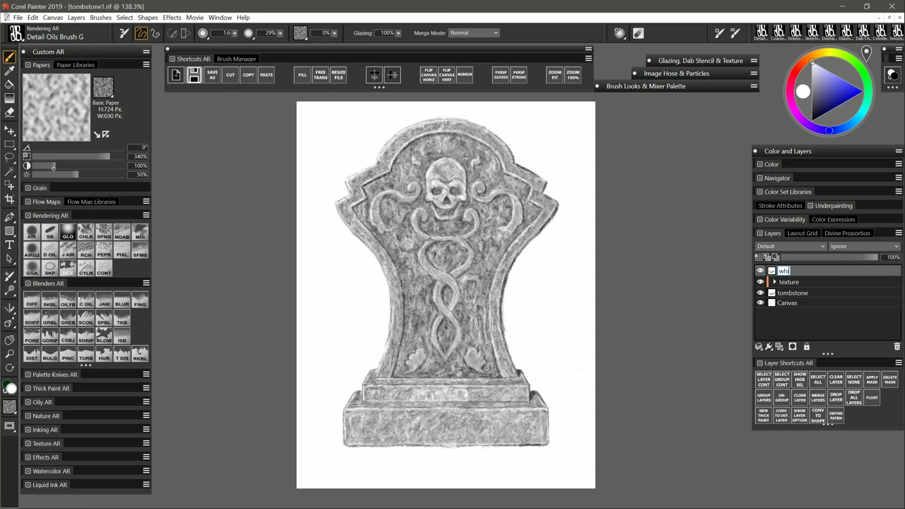
type("te-cracks")
key("Return")
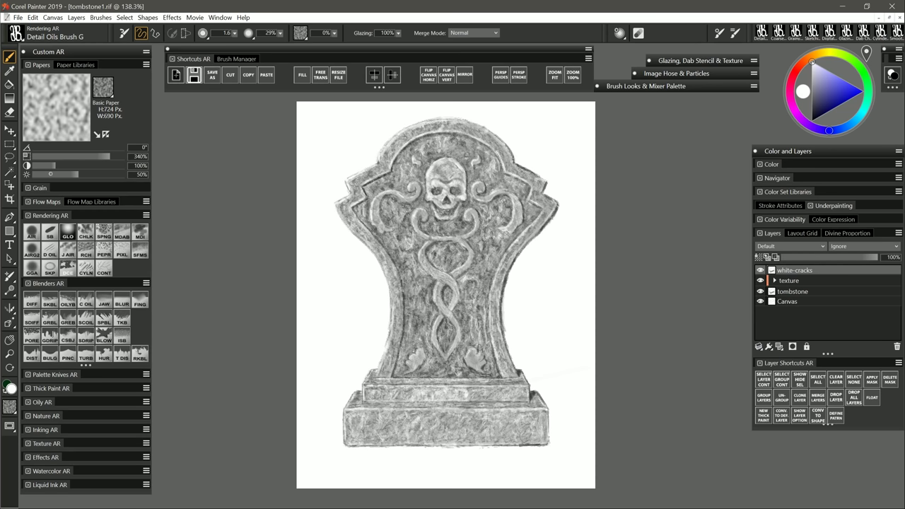
Add a Multiply layer above white-cracks and shade the tombstone in black with a large Digital Airbrush
left_click(787, 246)
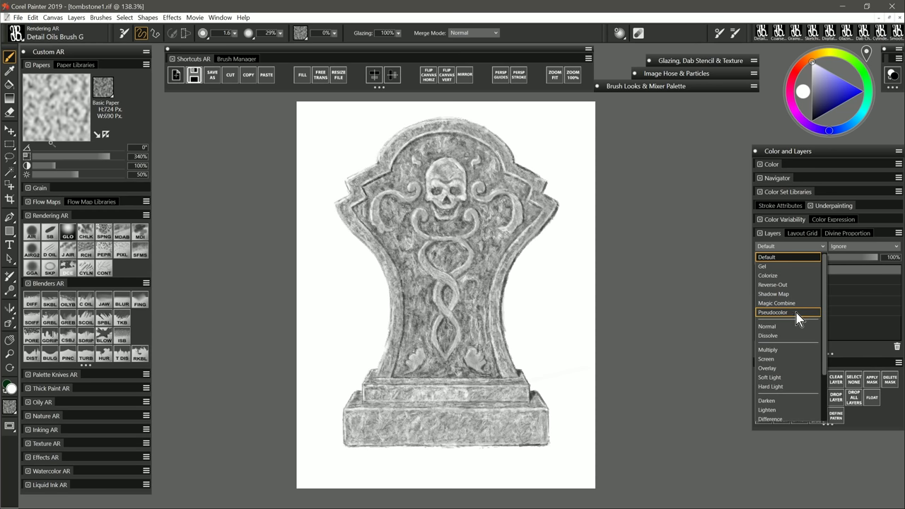
left_click(786, 350)
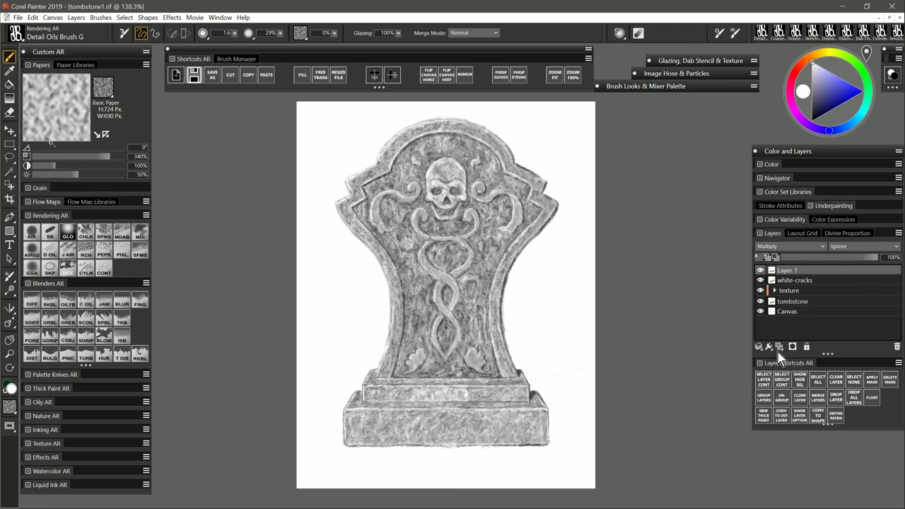
left_click(797, 302)
left_click(787, 270)
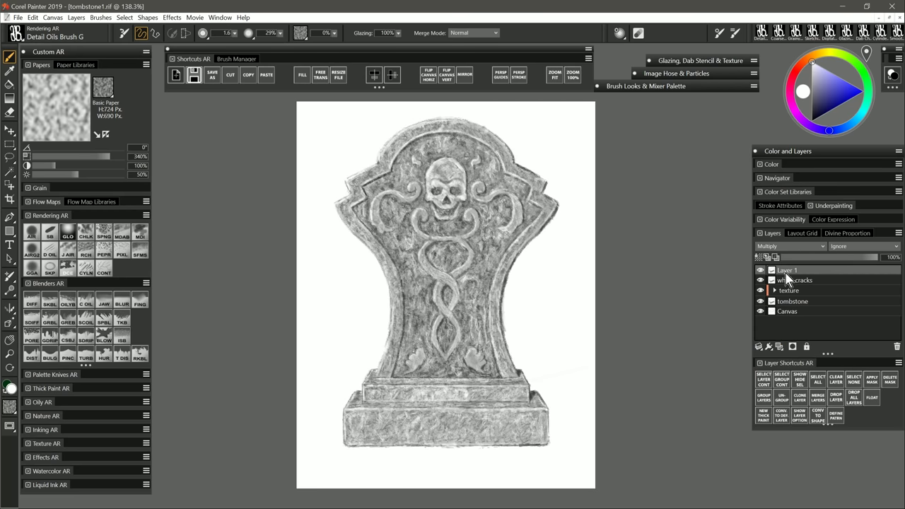
left_click(31, 232)
mouse_move(527, 164)
left_mouse_down()
mouse_move(471, 488)
mouse_move(525, 152)
left_mouse_up()
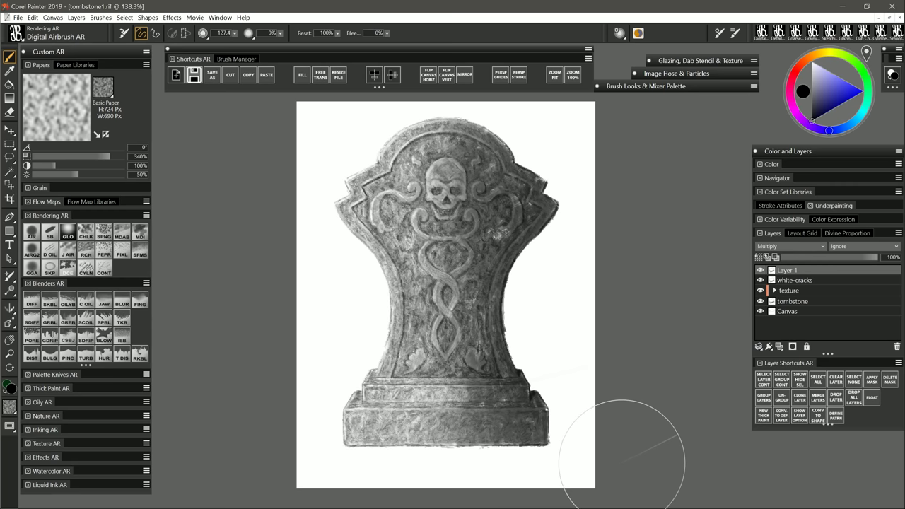
mouse_move(465, 142)
left_mouse_down()
mouse_move(615, 442)
mouse_move(449, 340)
mouse_move(462, 409)
mouse_move(662, 411)
left_mouse_up()
key("bracketright")
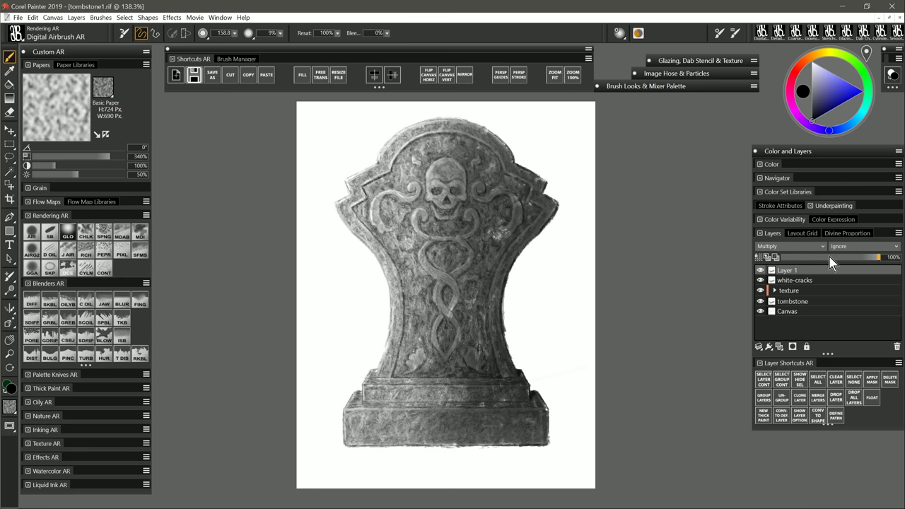
Lower the shading layer's opacity to 39%, comparing it on and off, and rename it as shadow
left_click(829, 257)
left_click(761, 270)
left_click(761, 270)
left_click(761, 271)
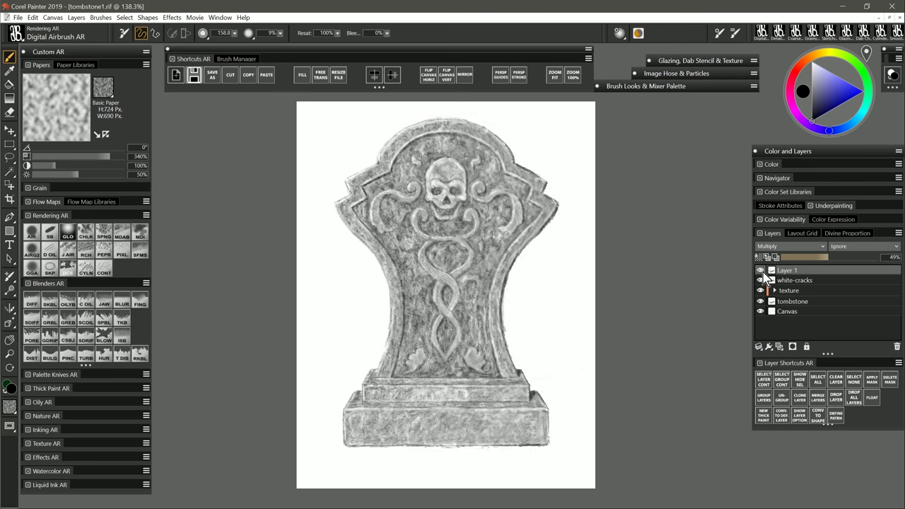
left_click(762, 271)
left_click(817, 257)
double_click(789, 271)
type("shadow")
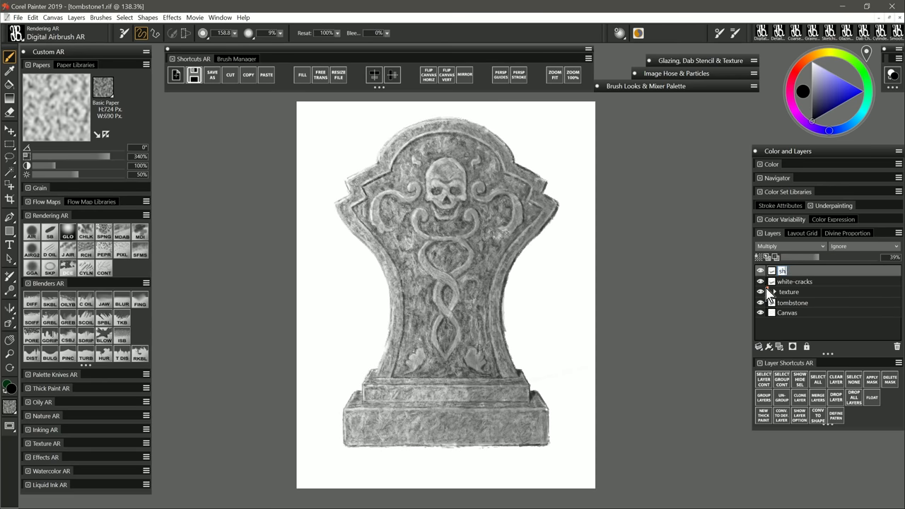
key("Return")
Add a layer named hilight above shadow, set it to Screen, and airbrush white highlights over the tombstone
left_click(778, 346)
double_click(787, 272)
type("hilight")
key("Return")
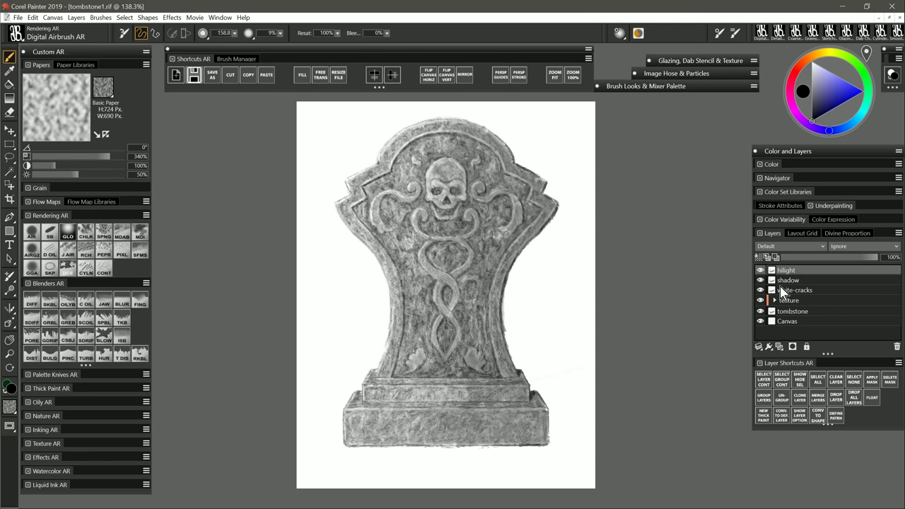
left_click(785, 246)
left_click(778, 334)
mouse_move(427, 143)
left_mouse_down()
mouse_move(441, 142)
mouse_move(380, 429)
mouse_move(415, 384)
left_mouse_up()
Set the hilight layer's opacity to about 32% and toggle its visibility to compare the effect
left_click(808, 257)
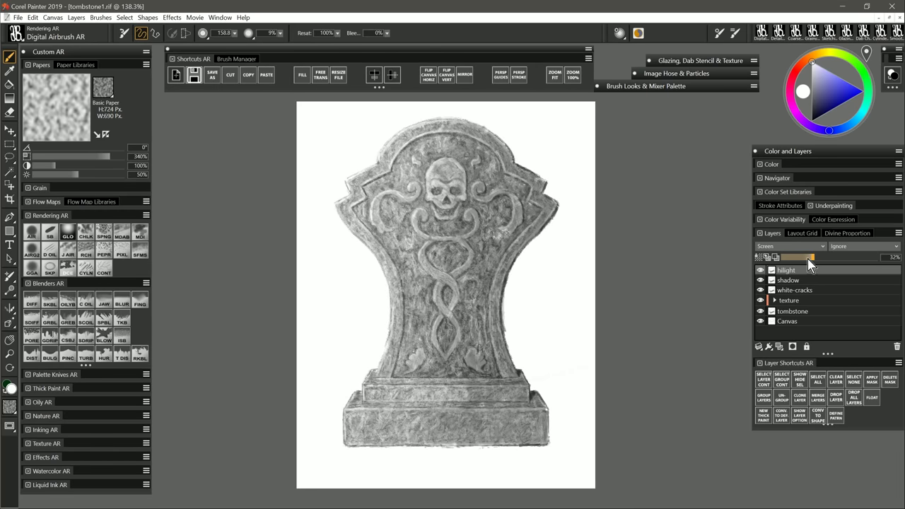
left_click(761, 271)
left_click(761, 271)
left_click(761, 271)
left_click(761, 271)
Fill the Canvas with a very light grey at 100% opacity
left_click(797, 322)
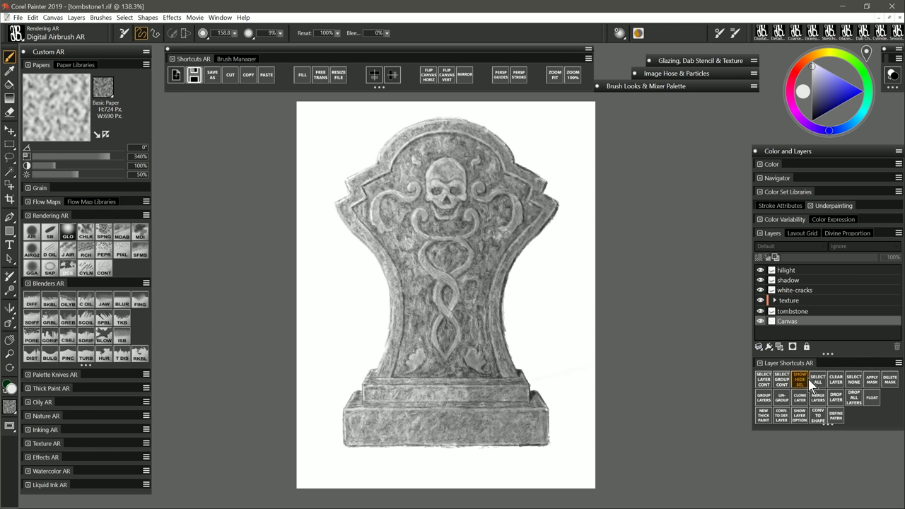
key("ctrl+f")
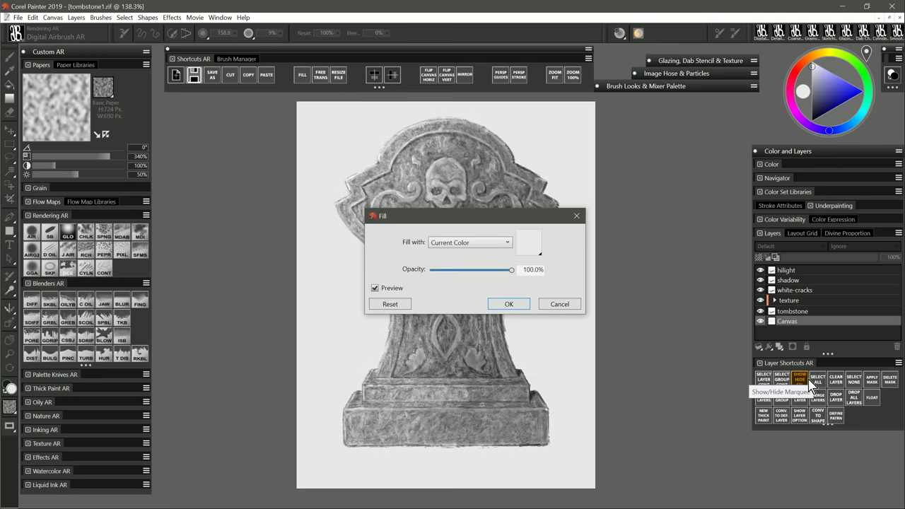
key("Return")
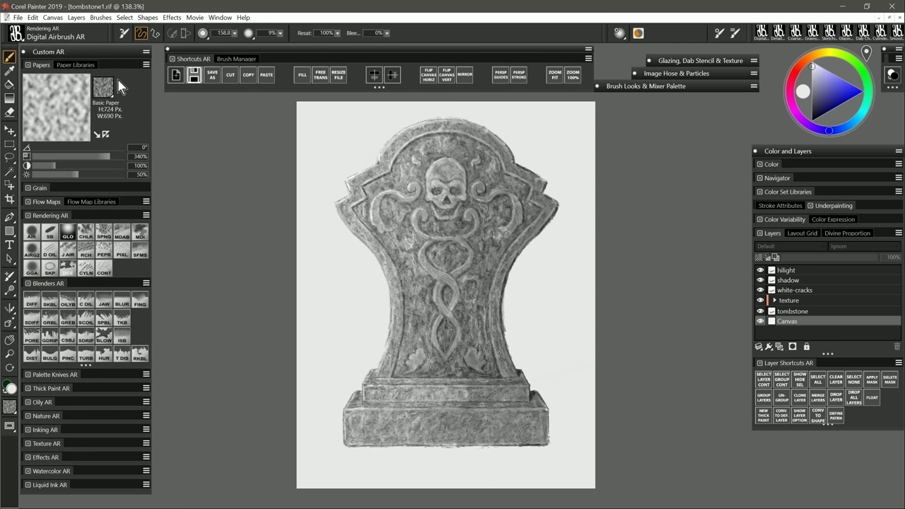
Scale the Basic Paper down to 38% and add an Overlay layer named paper-texture above the Canvas
left_click(54, 156)
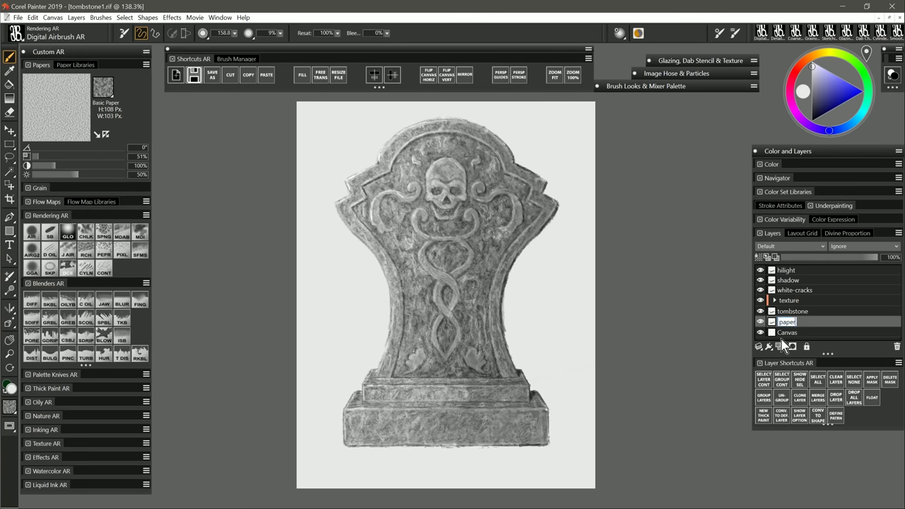
type("re")
key("Return")
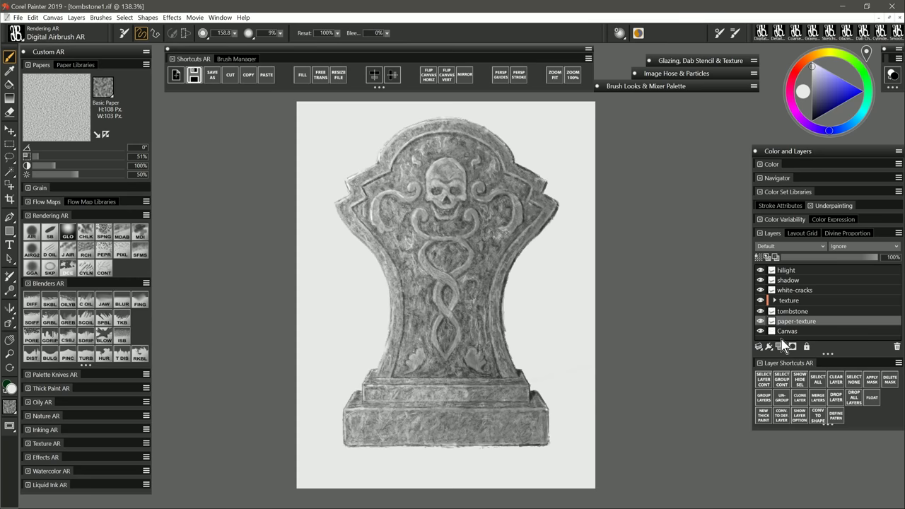
left_click(780, 248)
left_click(773, 369)
Fill the paper-texture layer with the middle grey of the Value Scale color set at 100% opacity
left_click(806, 194)
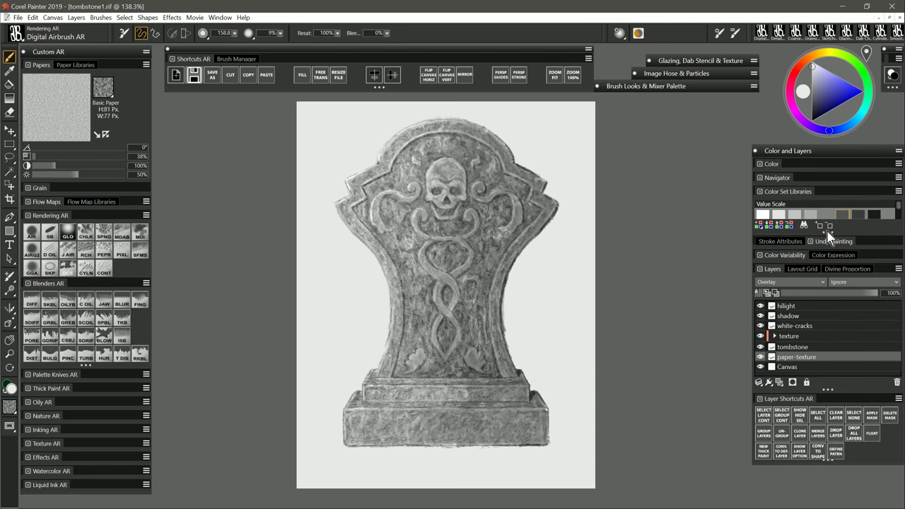
left_click_drag(828, 232, 826, 239)
left_click(828, 218)
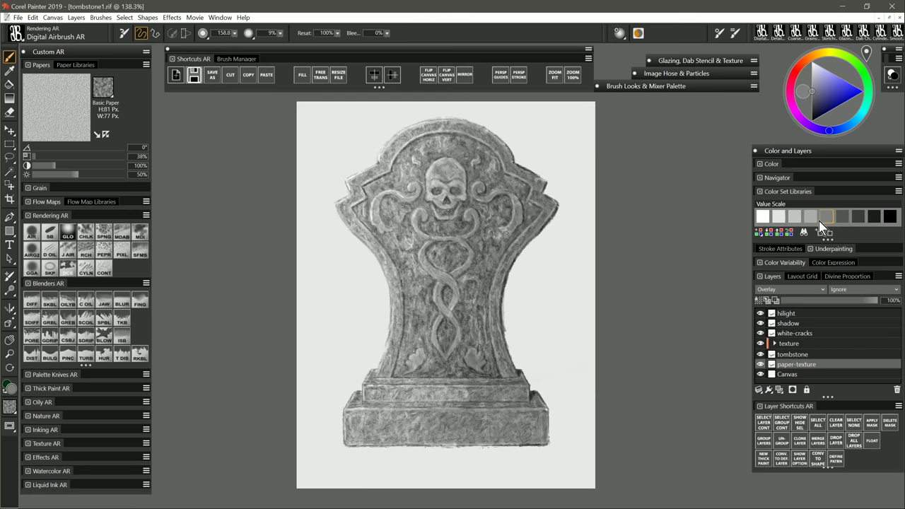
key("ctrl+f")
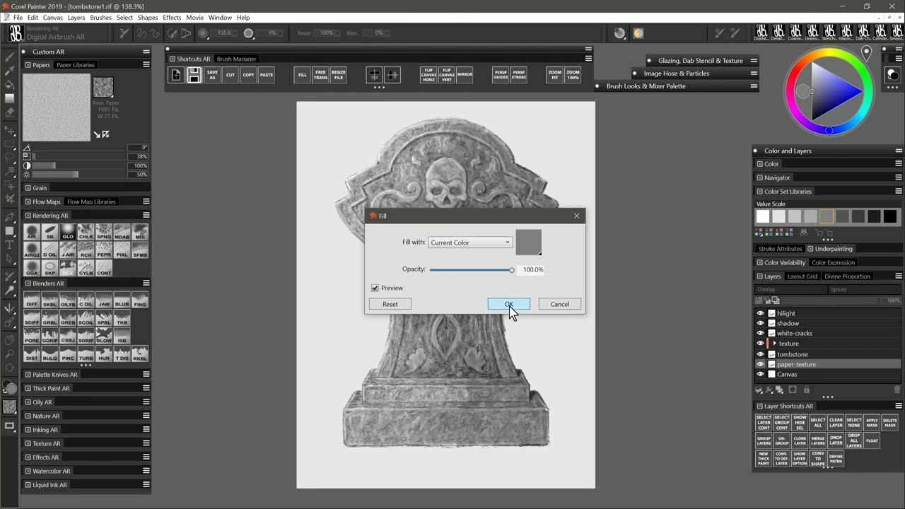
left_click(511, 306)
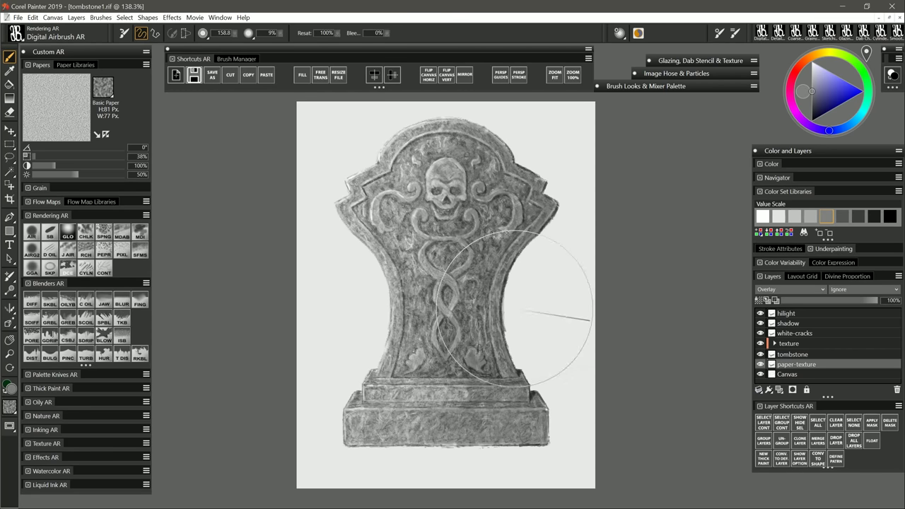
Apply a surface texture using Paper to the paper-texture layer, with amount 100%, picture 100% and shine 40%
left_click(172, 16)
mouse_move(206, 65)
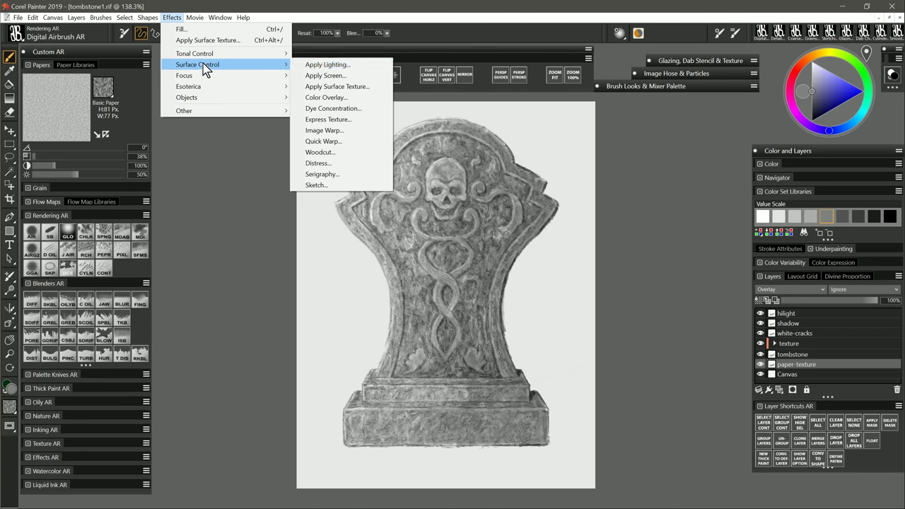
left_click(347, 86)
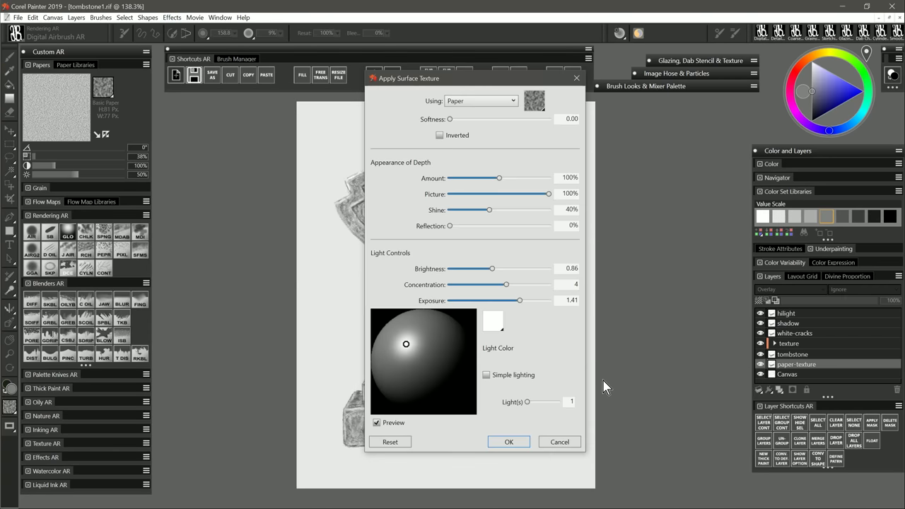
left_click(513, 442)
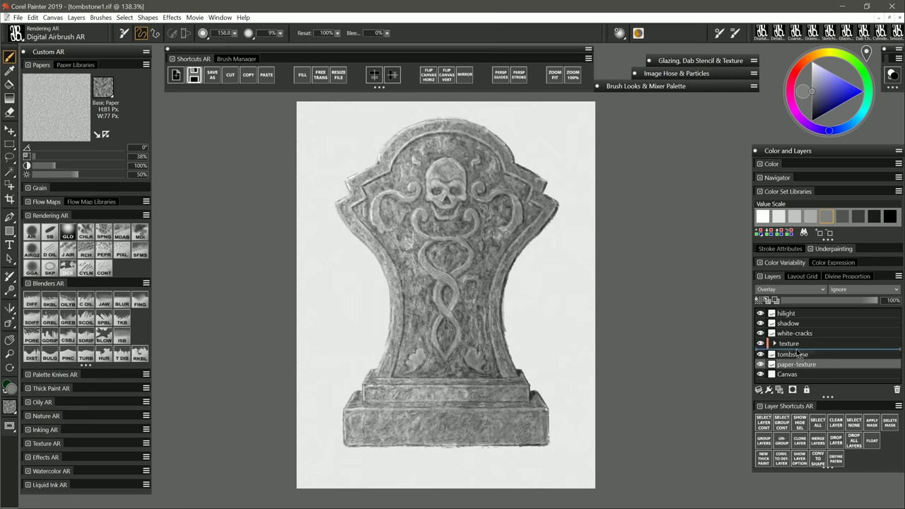
Move the paper-texture layer to the top of the layer stack and set its opacity to 50%
left_click_drag(797, 354, 804, 315)
left_click_drag(880, 300, 830, 300)
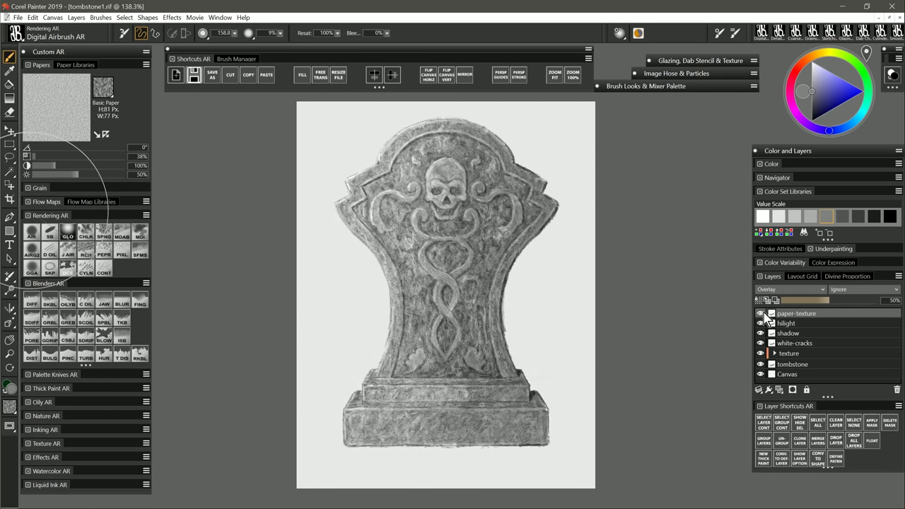
Refill the Canvas background with a slightly darker light grey at 100% opacity
left_click(799, 375)
left_click(803, 83)
key("ctrl+f")
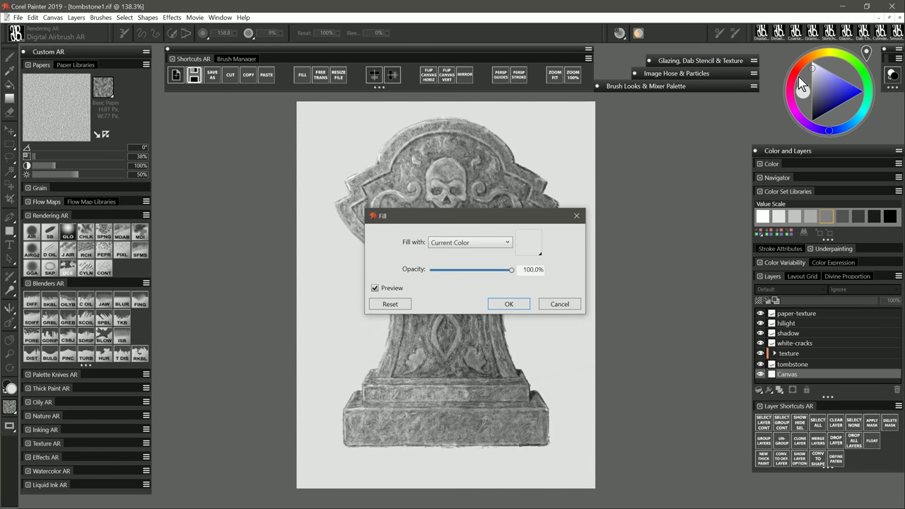
key("Return")
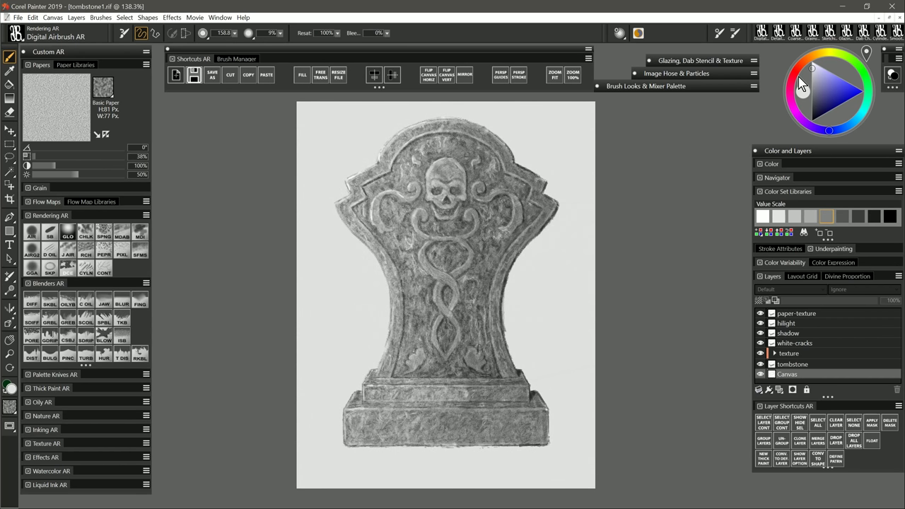
Select the white-cracks layer and choose the Sketching Pencil brush for more detail
left_click(806, 344)
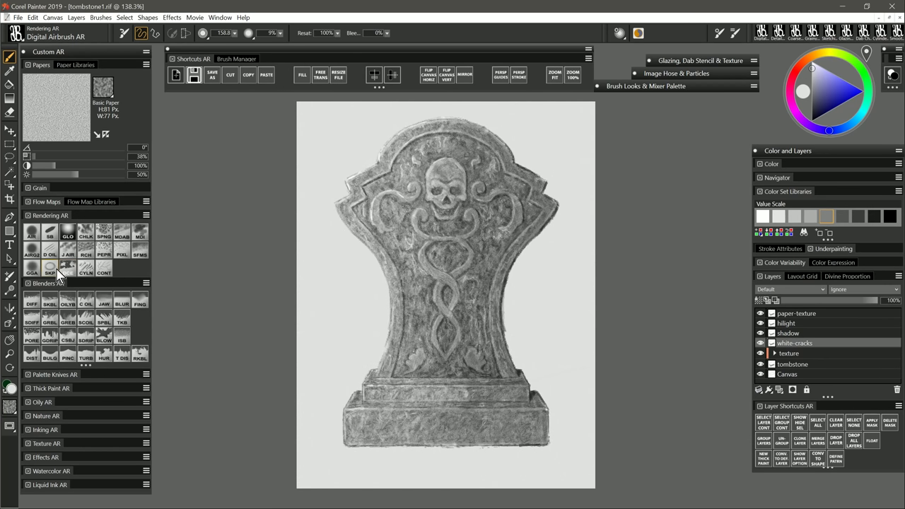
left_click(56, 270)
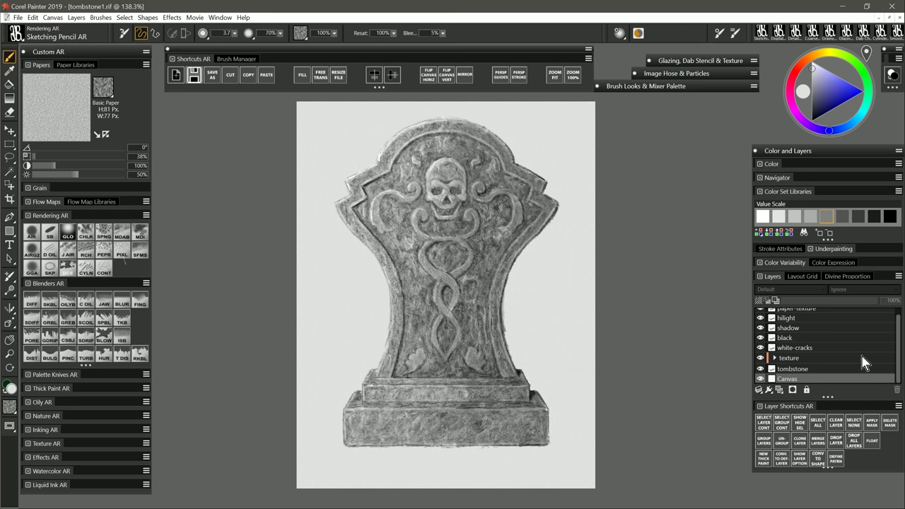
Add a layer directly above the Canvas and name it white-under
left_click(779, 390)
double_click(791, 372)
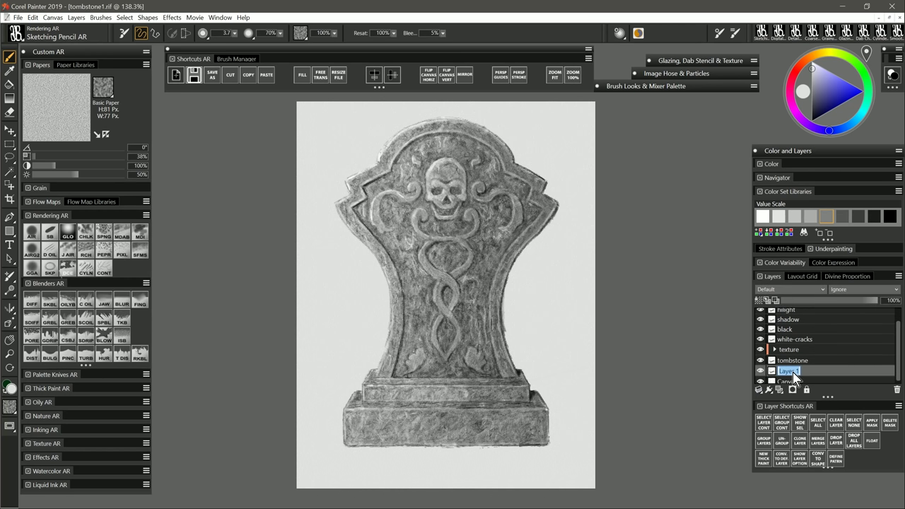
type("white-under")
key("Return")
Brighten the skull, ornaments and base with white strokes of an enlarged Sketching Pencil on the white-under layer
left_click(67, 266)
left_click_drag(818, 93, 810, 54)
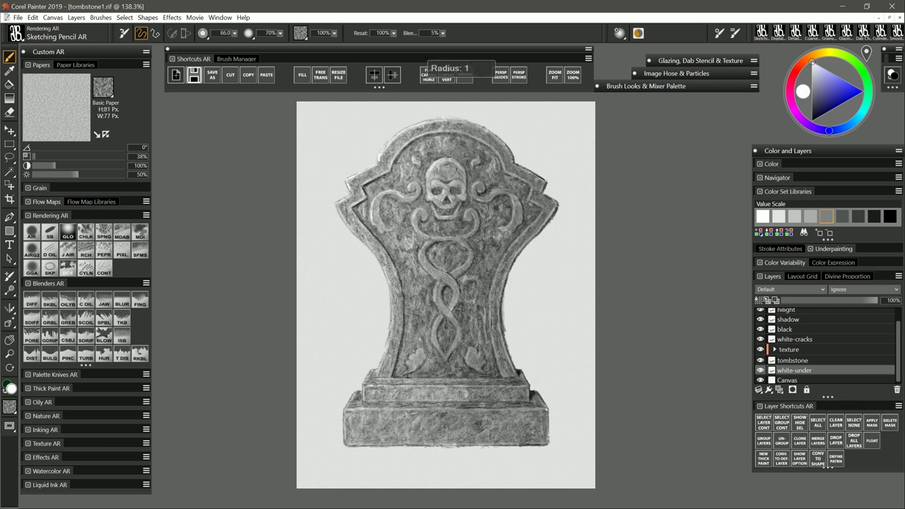
mouse_move(437, 168)
left_mouse_down()
mouse_move(416, 212)
mouse_move(392, 188)
mouse_move(459, 150)
left_mouse_up()
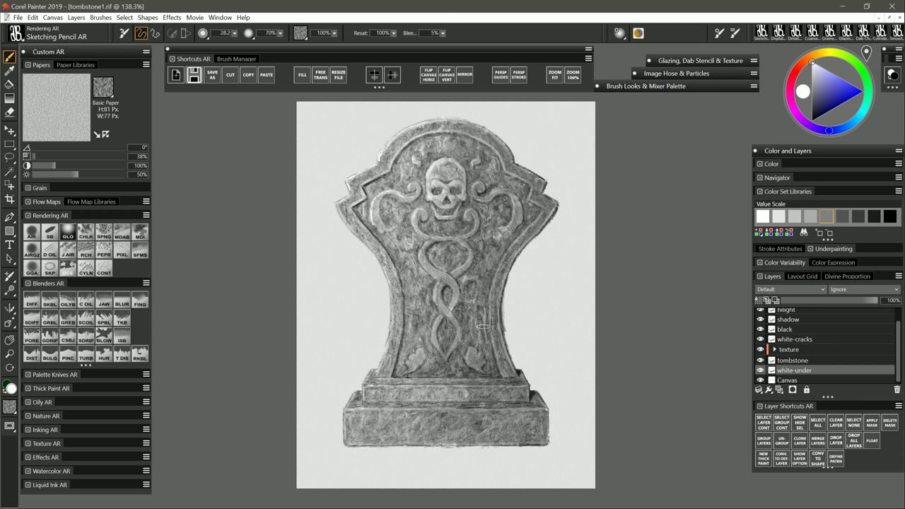
mouse_move(430, 361)
left_mouse_down()
mouse_move(420, 388)
mouse_move(384, 401)
left_mouse_up()
left_click_drag(432, 384, 375, 425)
left_click_drag(425, 405, 441, 422)
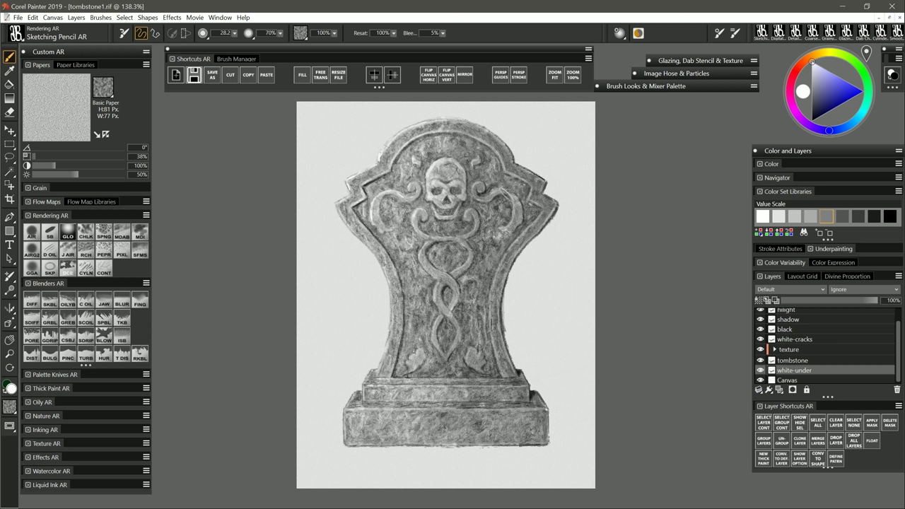
left_click_drag(454, 214, 468, 223)
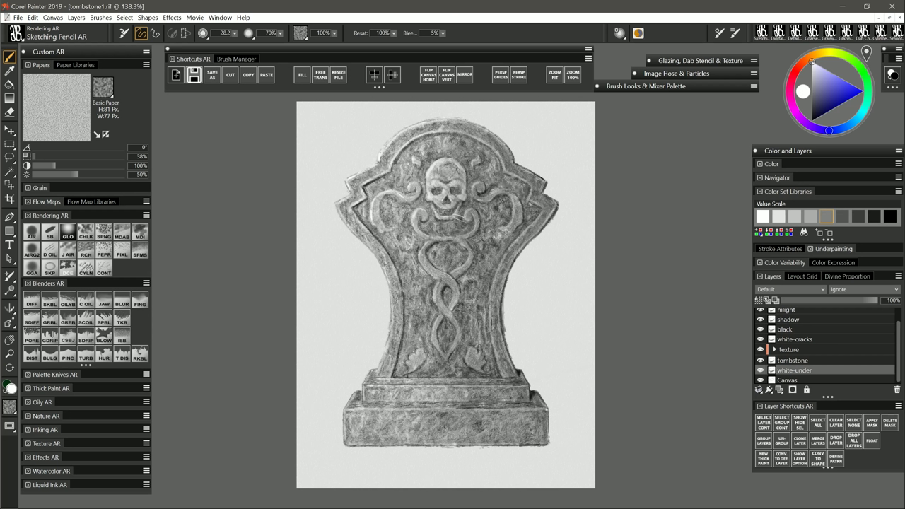
Toggle the white-under layer off and on to compare, and refill the Canvas background with a darker light grey
left_click(761, 370)
left_click(761, 371)
left_click(800, 380)
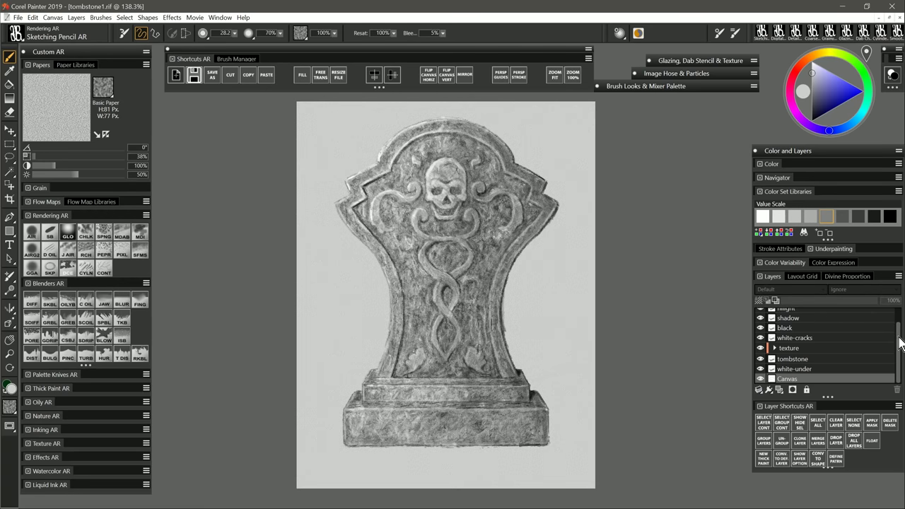
Select the paper-texture layer and set its opacity to 43%
scroll(901, 344, "up", 2)
left_click(831, 312)
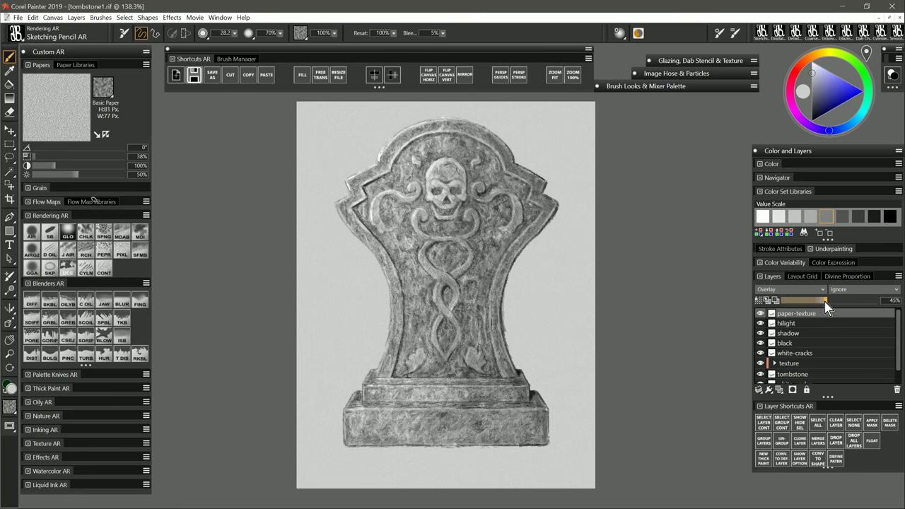
left_click_drag(822, 301, 819, 301)
Add a layer mask to paper-texture, paint on it in black with the Sponge G brush, and set the layer opacity to 53%
left_click(793, 391)
left_click(812, 121)
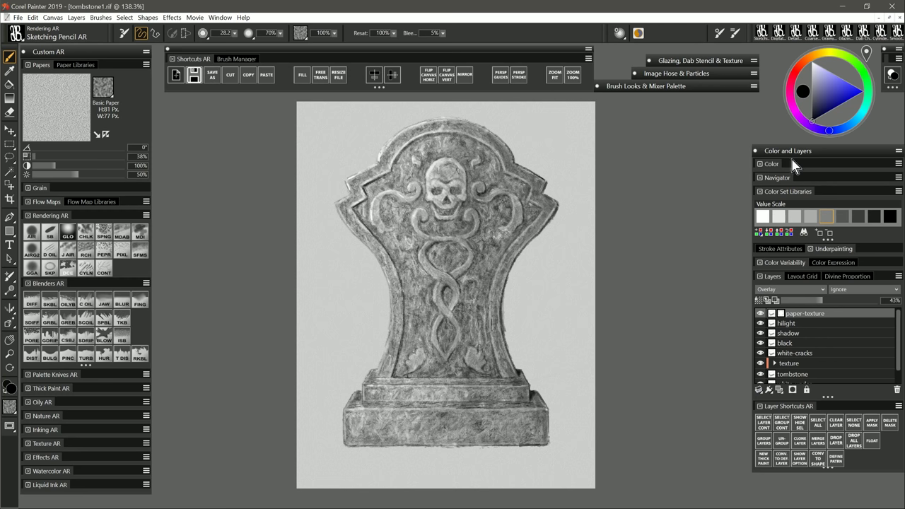
left_click(102, 233)
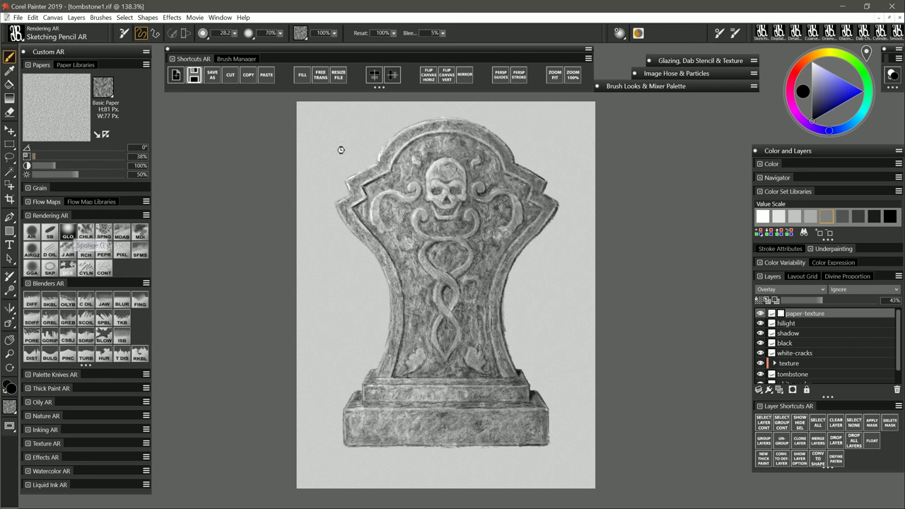
left_click_drag(343, 150, 296, 135)
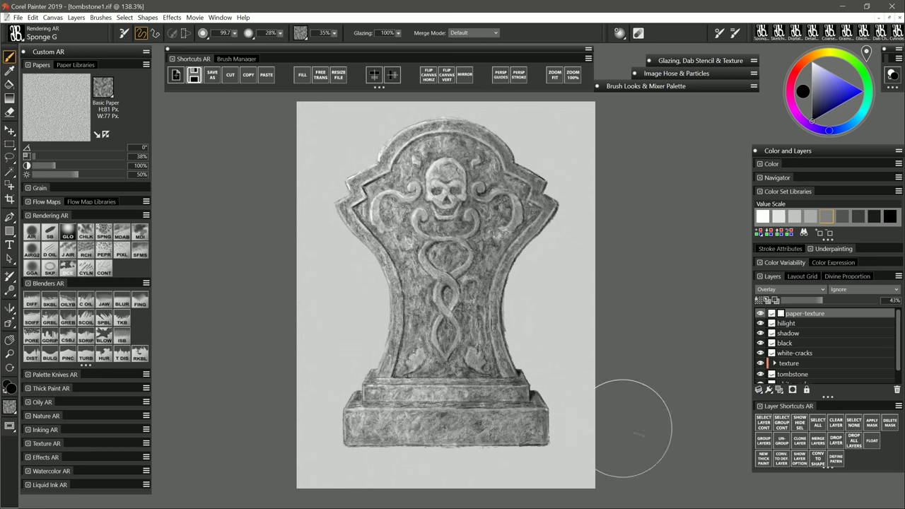
left_click(836, 304)
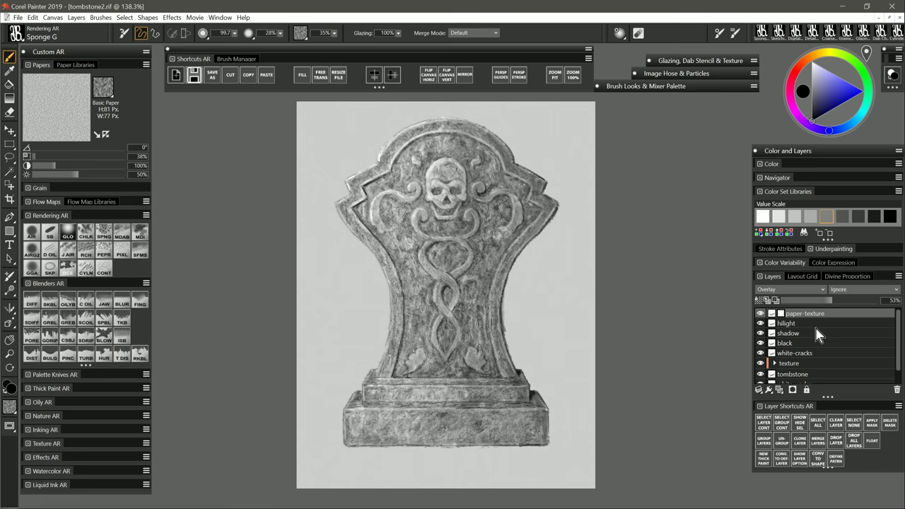
Add a layer directly above white-under and name it ground
scroll(883, 364, "down", 2)
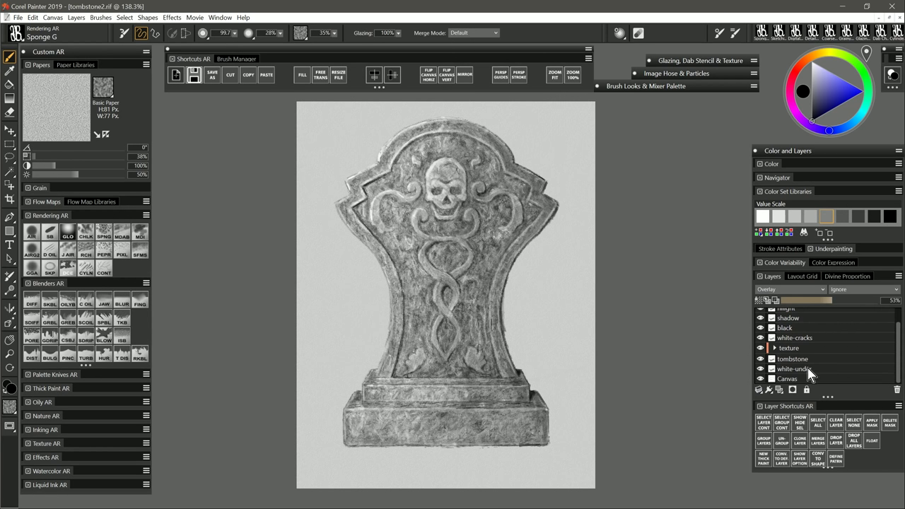
left_click(805, 369)
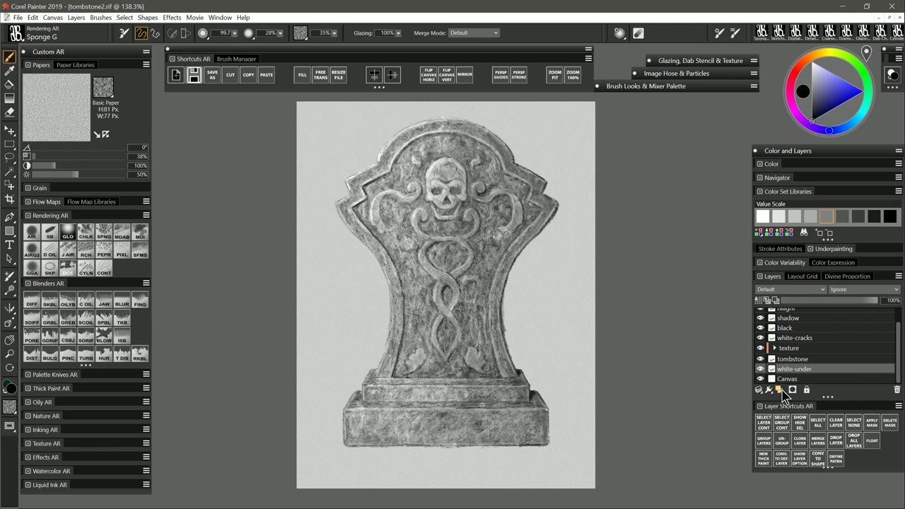
left_click(780, 390)
double_click(792, 370)
type("grou")
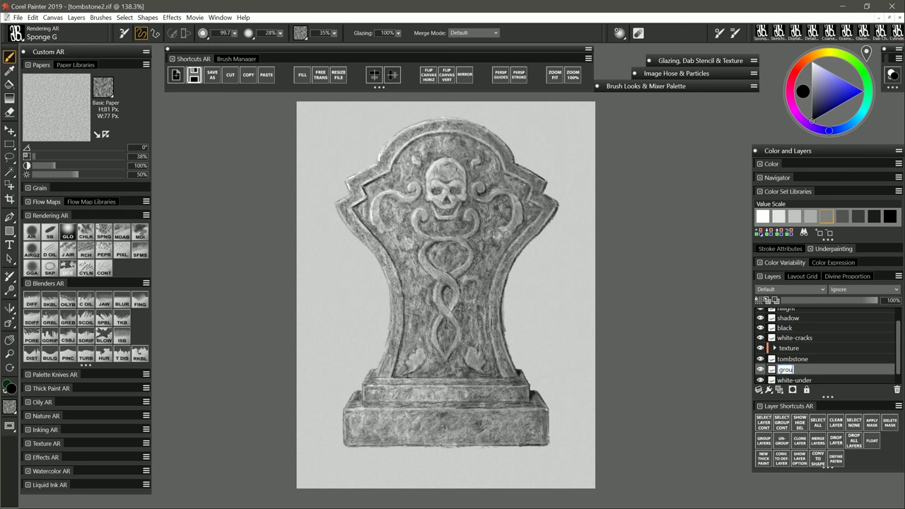
type("nd")
key("Return")
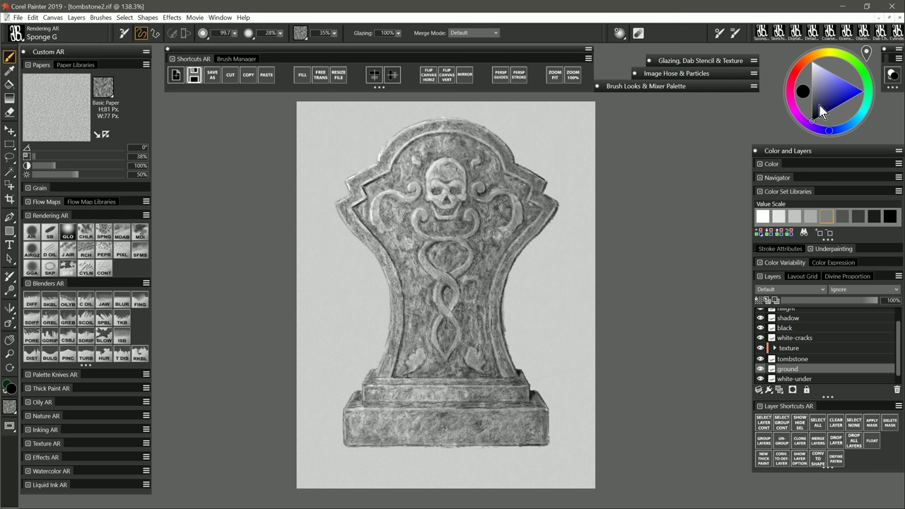
Sketch grey horizontal ground strokes beneath and beside the tombstone's base with the Sketching Pencil on the ground layer
left_click(778, 32)
mouse_move(384, 455)
left_mouse_down()
mouse_move(343, 450)
mouse_move(543, 460)
mouse_move(352, 481)
mouse_move(324, 458)
left_mouse_up()
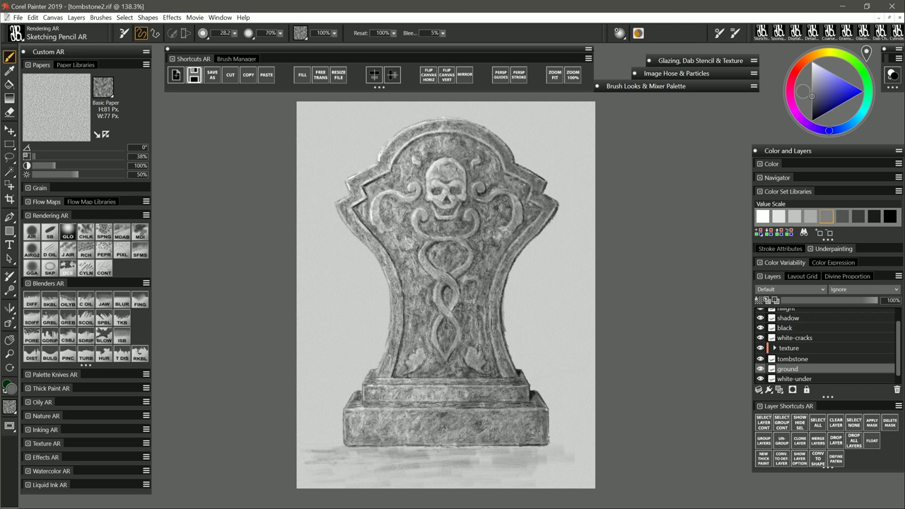
mouse_move(364, 465)
left_mouse_down()
mouse_move(491, 465)
mouse_move(387, 470)
left_mouse_up()
mouse_move(387, 470)
left_mouse_down()
mouse_move(500, 474)
mouse_move(364, 478)
left_mouse_up()
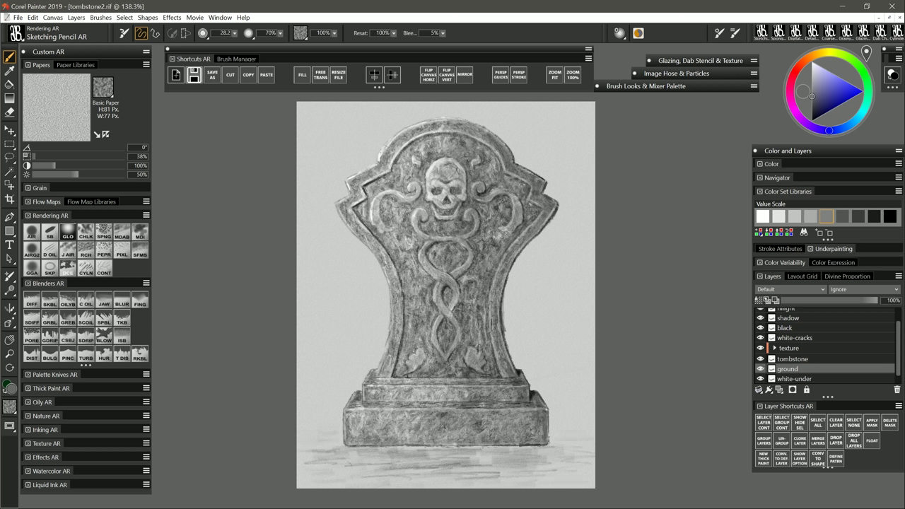
left_click_drag(550, 485, 593, 488)
mouse_move(483, 451)
left_mouse_down()
mouse_move(420, 460)
mouse_move(341, 454)
left_mouse_up()
left_click_drag(547, 449, 442, 457)
left_click_drag(440, 455, 352, 459)
mouse_move(531, 464)
left_mouse_down()
mouse_move(340, 472)
mouse_move(362, 483)
left_mouse_up()
mouse_move(505, 485)
left_mouse_down()
mouse_move(448, 487)
mouse_move(450, 457)
left_mouse_up()
Reduce the Sketching Pencil to size 14.7 and add finer strokes to the ground in front of the base
key("bracketleft")
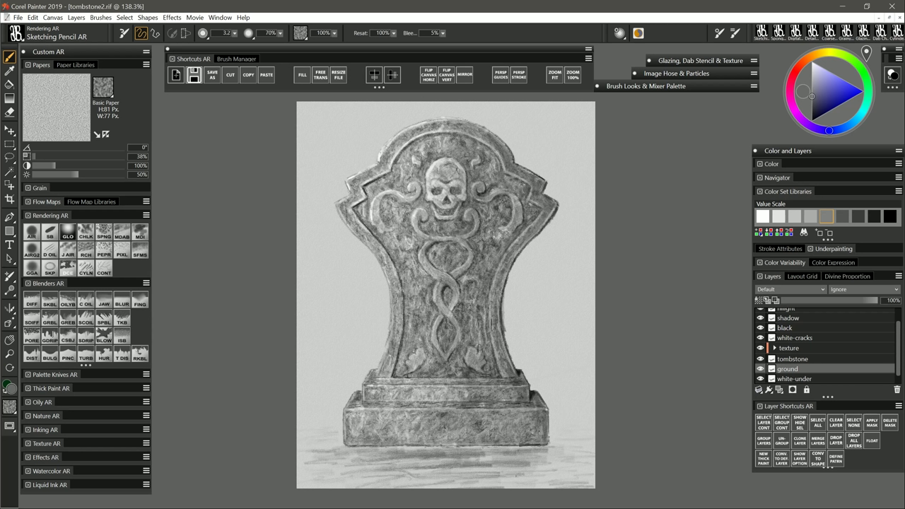
key("bracketright")
key("bracketright")
key("bracketright")
key("bracketright")
key("bracketright")
key("bracketright")
key("bracketright")
key("bracketright")
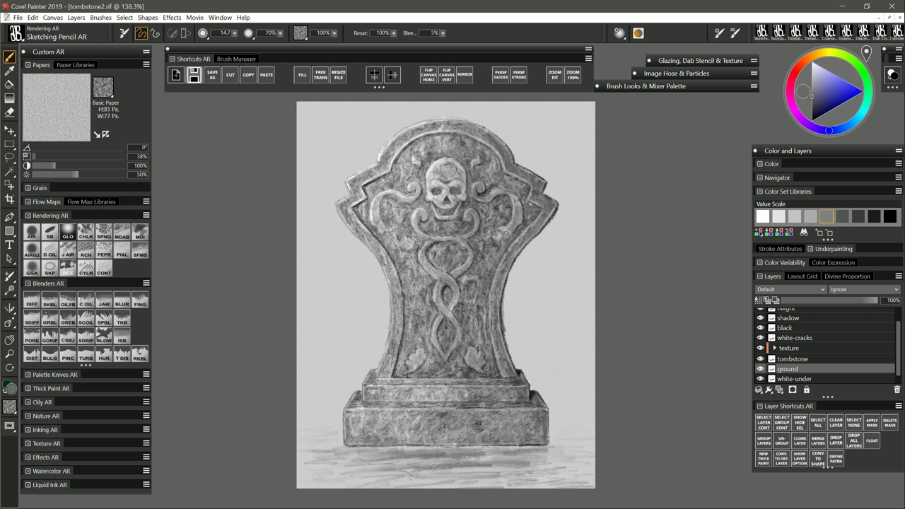
mouse_move(403, 457)
left_mouse_down()
mouse_move(460, 462)
mouse_move(515, 452)
left_mouse_up()
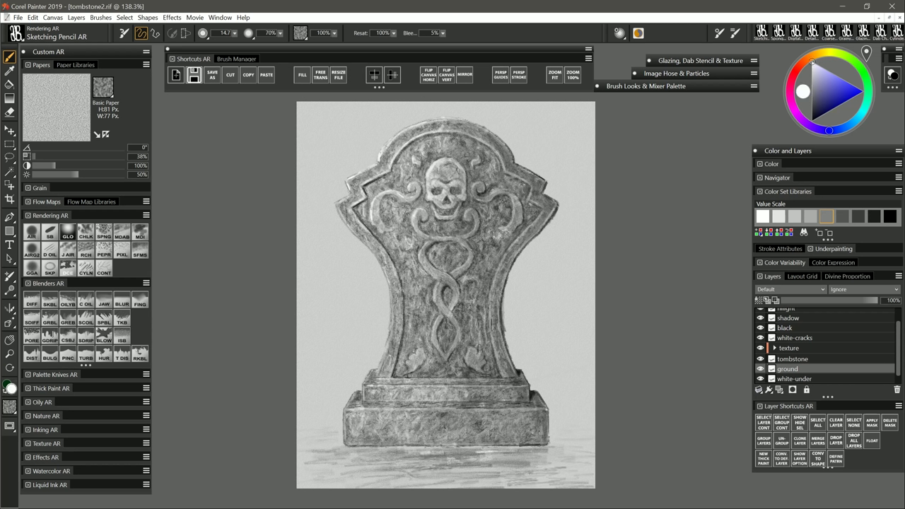
Add a layer directly above the Canvas and name it glow
scroll(813, 354, "down", 1)
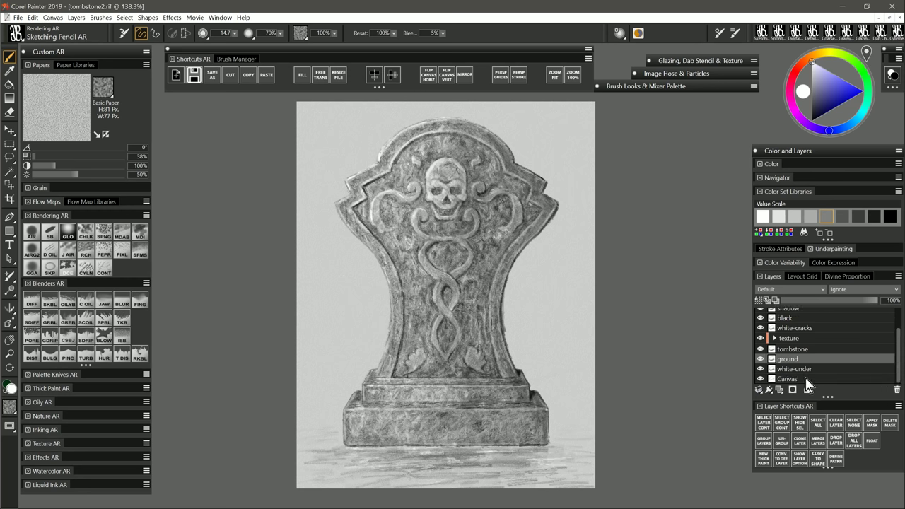
left_click(807, 380)
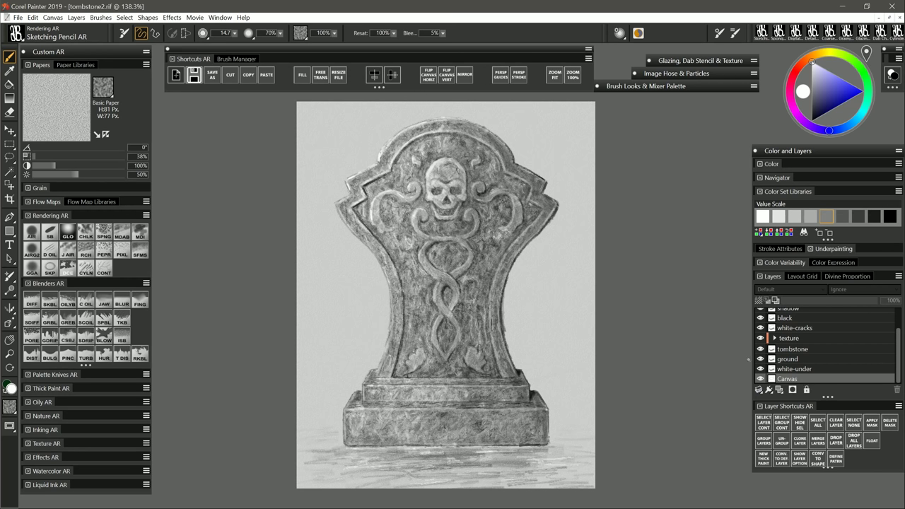
key("ctrl+shift+n")
double_click(785, 372)
type("glow")
key("Return")
Turn on mirror painting and brush a soft white glow around the tombstone's outline on the glow layer
left_click(465, 77)
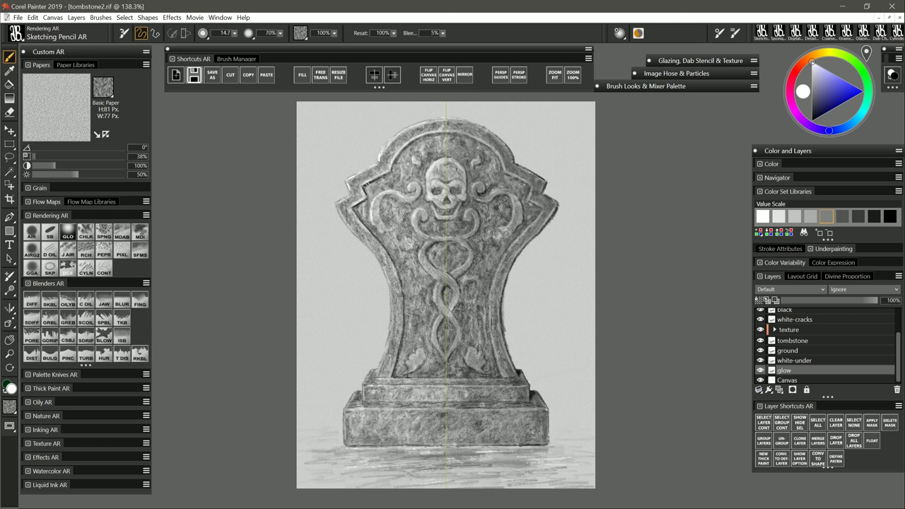
mouse_move(343, 188)
left_mouse_down()
mouse_move(384, 147)
mouse_move(449, 116)
left_mouse_up()
mouse_move(335, 208)
left_mouse_down()
mouse_move(375, 268)
mouse_move(388, 327)
mouse_move(364, 385)
left_mouse_up()
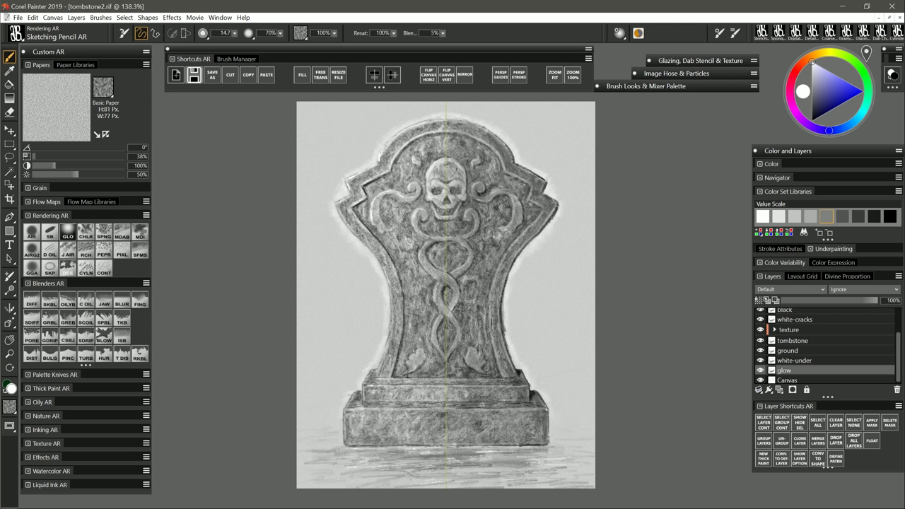
mouse_move(382, 325)
left_mouse_down()
mouse_move(344, 233)
mouse_move(346, 168)
mouse_move(408, 116)
left_mouse_up()
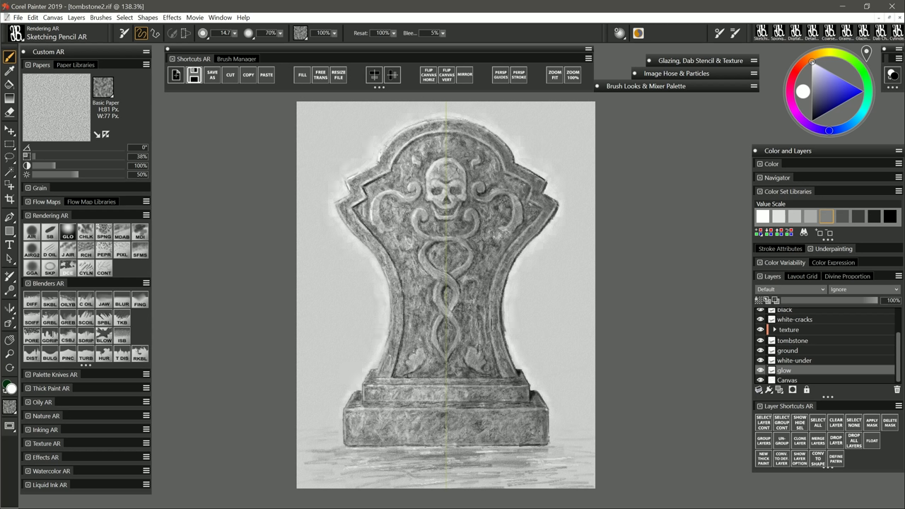
mouse_move(379, 283)
left_mouse_down()
mouse_move(364, 266)
mouse_move(358, 171)
mouse_move(412, 123)
left_mouse_up()
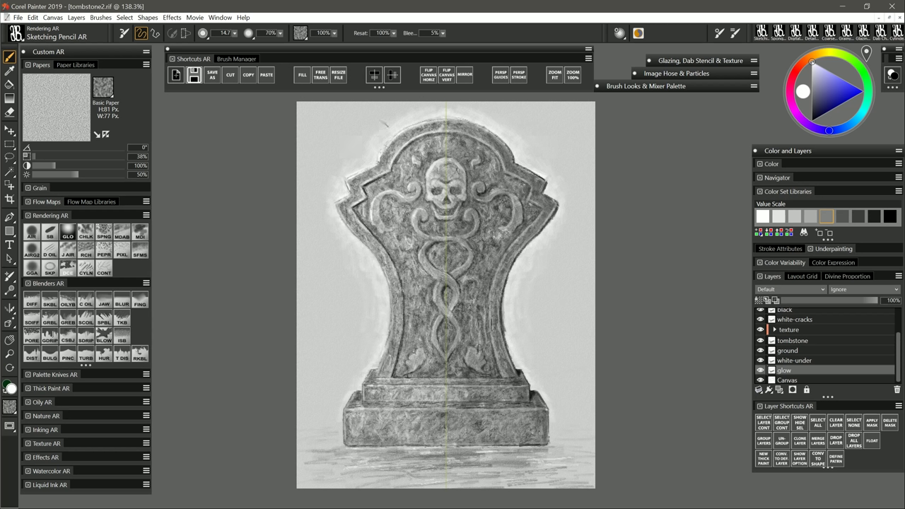
Add a layer named vignette above glow and shade the upper corners of the background with dark mirrored strokes
left_click(779, 390)
double_click(789, 372)
type("vignette")
key("Return")
left_click(812, 107)
mouse_move(300, 127)
left_mouse_down()
mouse_move(322, 106)
mouse_move(354, 112)
left_mouse_up()
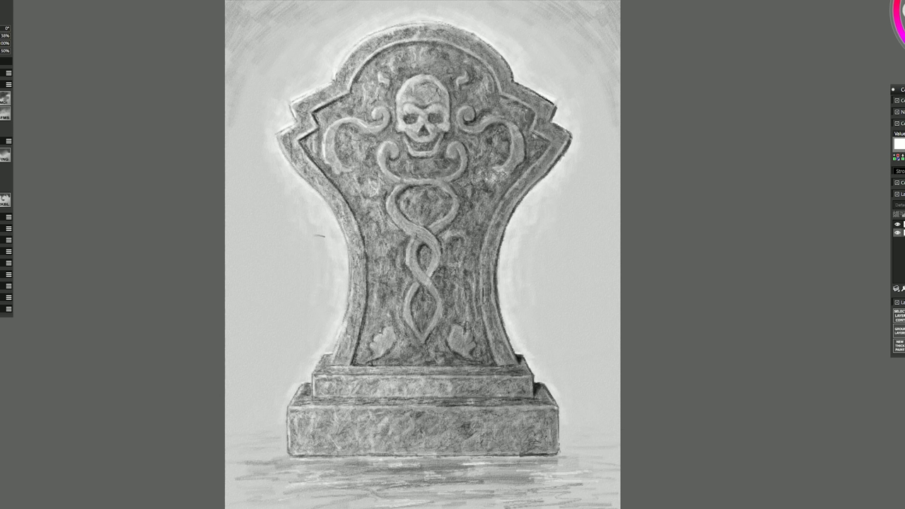
Add a new layer and lighten the skull, side scrolls, intertwined vine and lower leaf ornaments with soft strokes
key("ctrl+shift+n")
left_click_drag(410, 99, 442, 87)
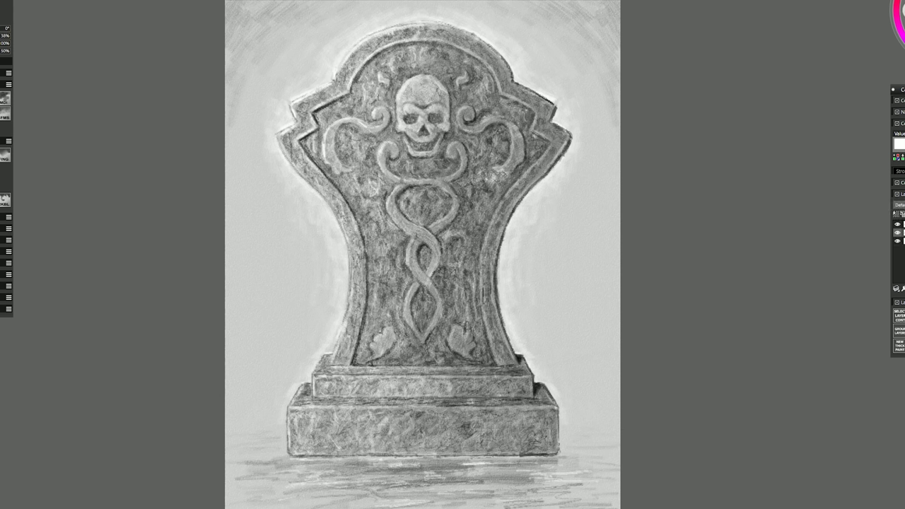
left_click_drag(329, 146, 331, 163)
left_click_drag(463, 112, 520, 163)
left_click_drag(410, 183, 462, 157)
left_click_drag(430, 227, 413, 266)
left_click_drag(386, 333, 386, 348)
left_click_drag(454, 333, 470, 353)
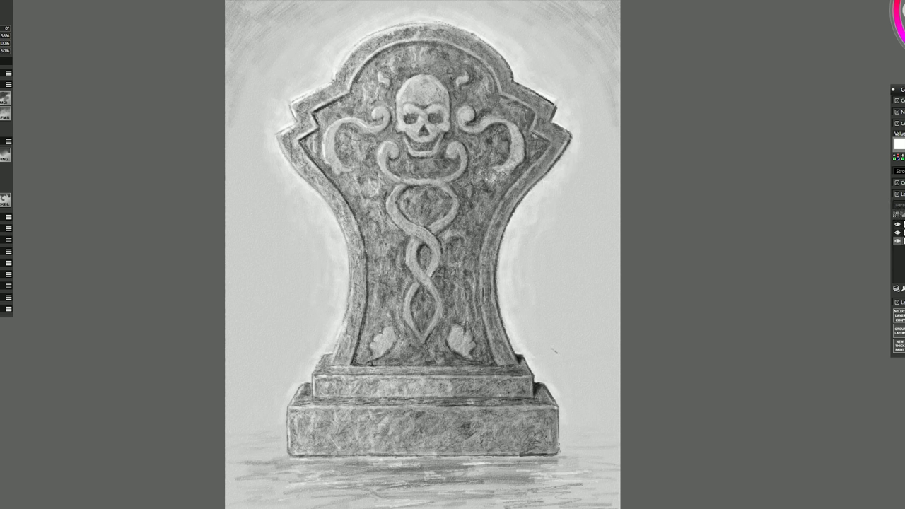
Refine the contours of the skull's cranium, cheek and jaw with short strokes
left_click_drag(454, 101, 452, 112)
left_click_drag(438, 78, 447, 137)
left_click_drag(459, 93, 453, 112)
left_click_drag(439, 78, 450, 91)
left_click_drag(447, 147, 428, 158)
left_click_drag(410, 80, 397, 103)
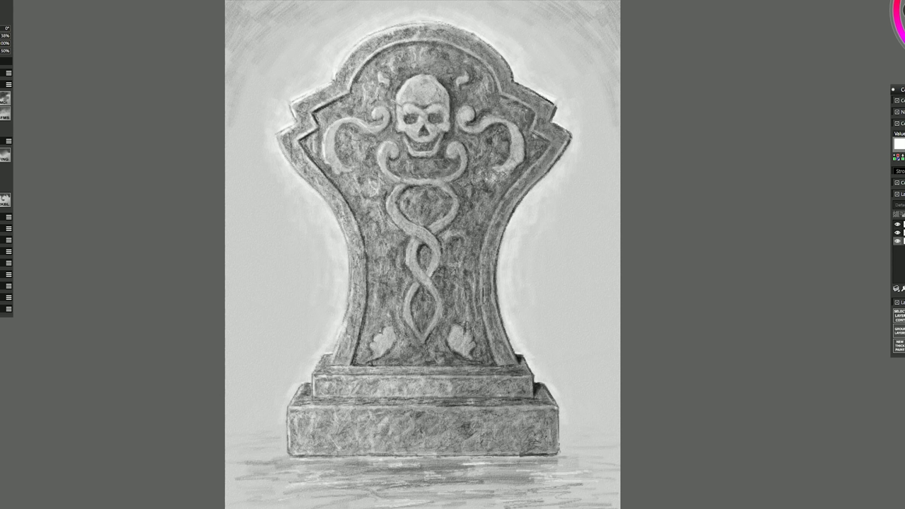